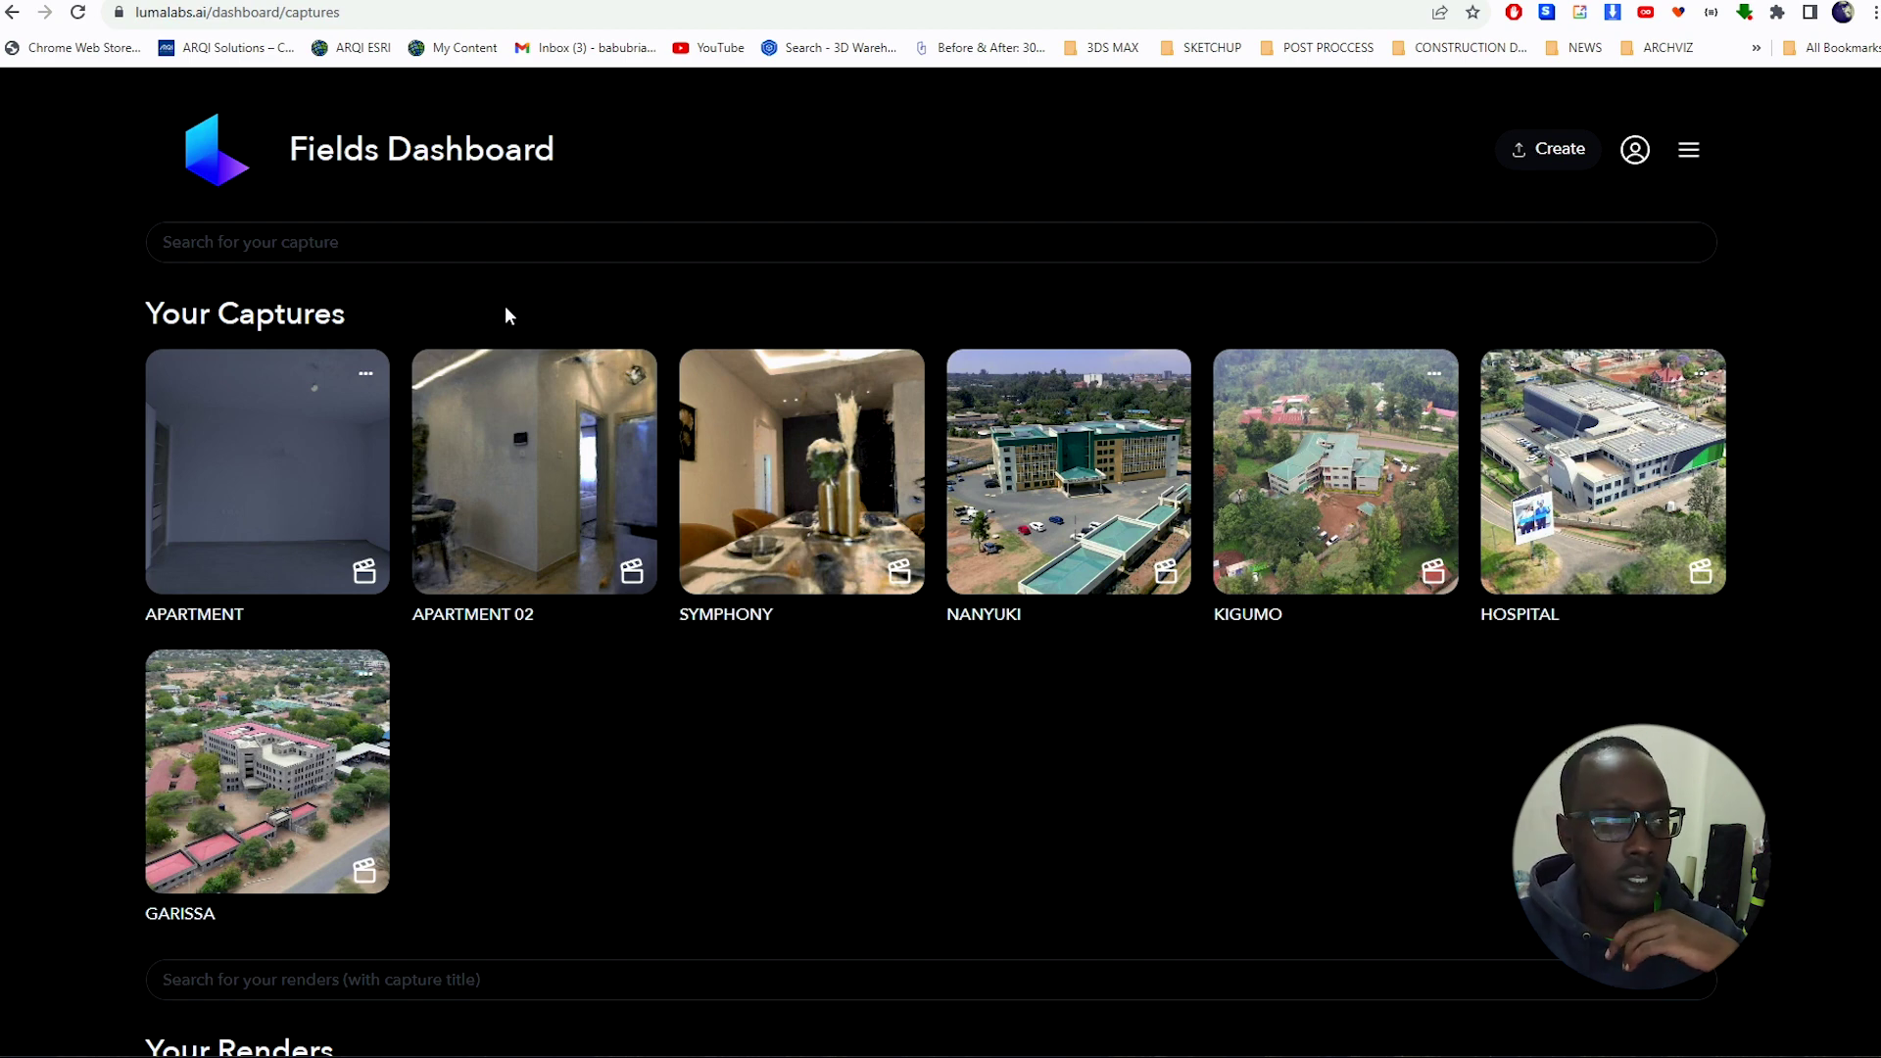
Step: Go to the My Captures dashboard and scroll through the APARTMENT-to-GARISSA capture list
left_click(206, 171)
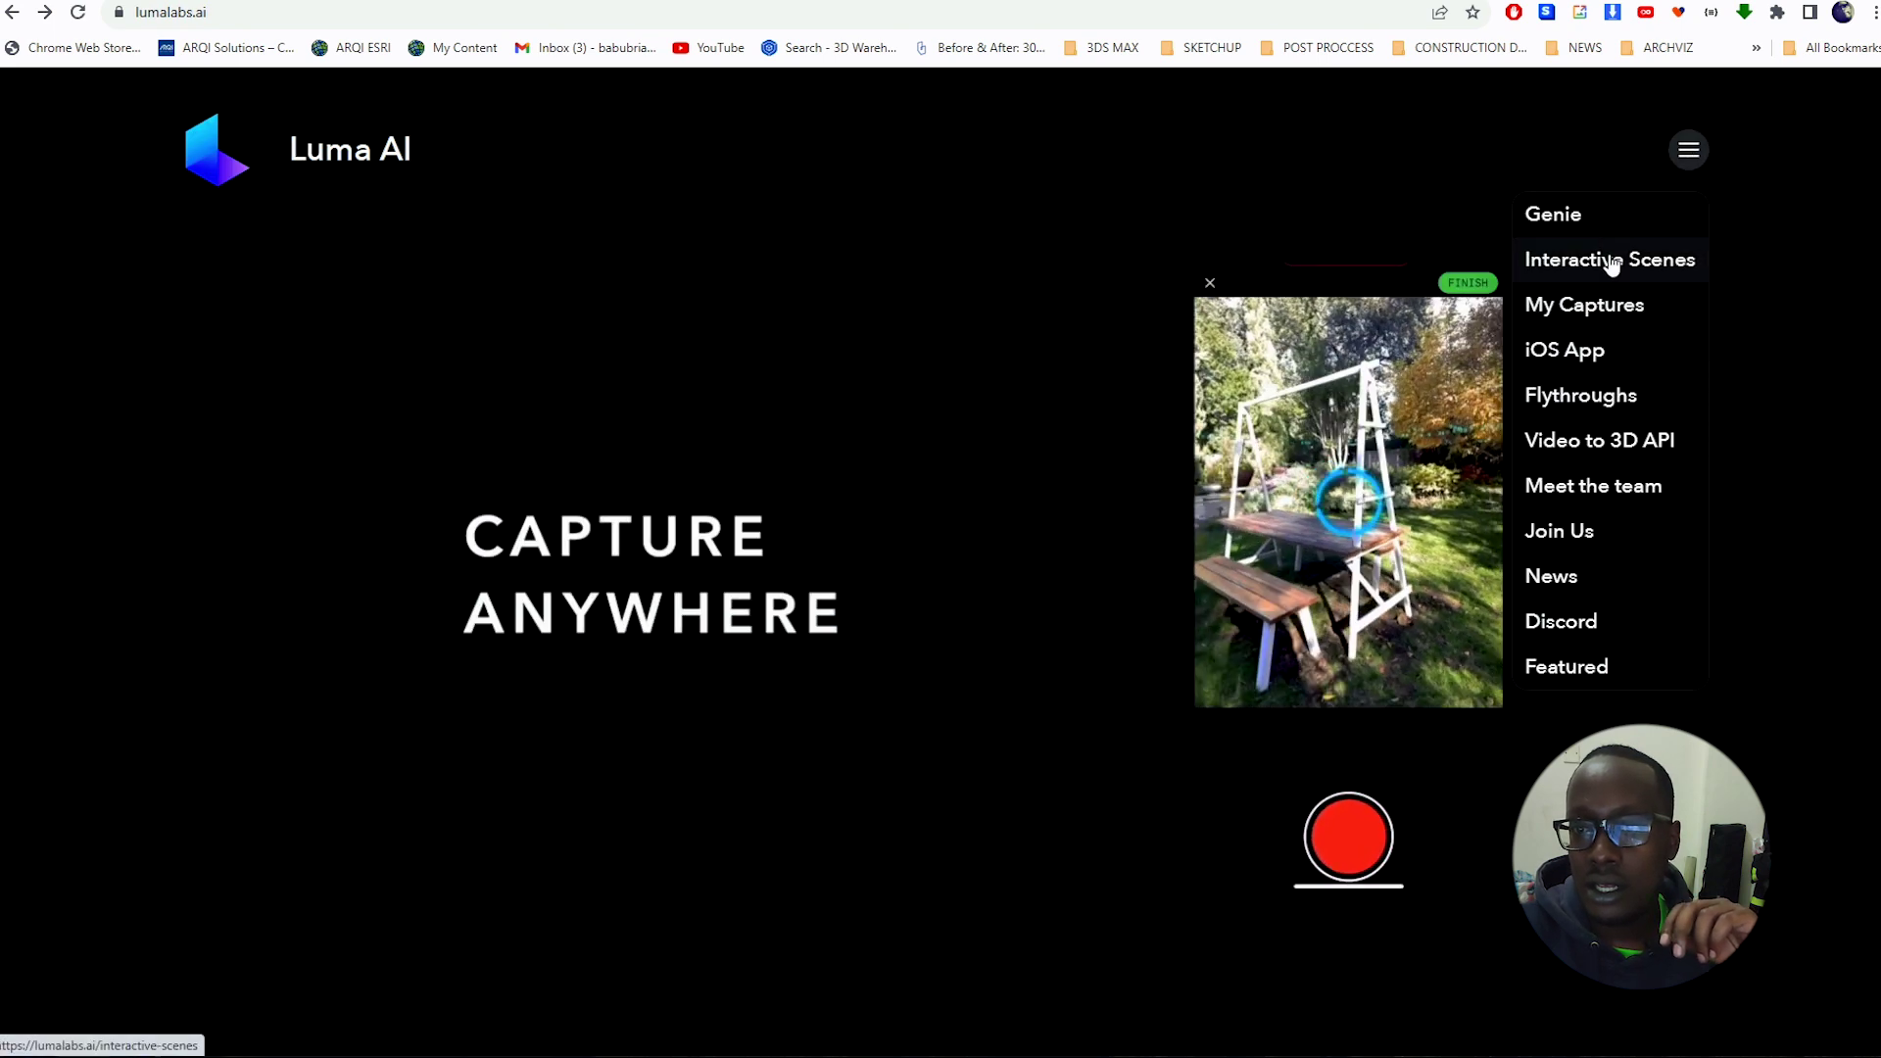
left_click(1599, 306)
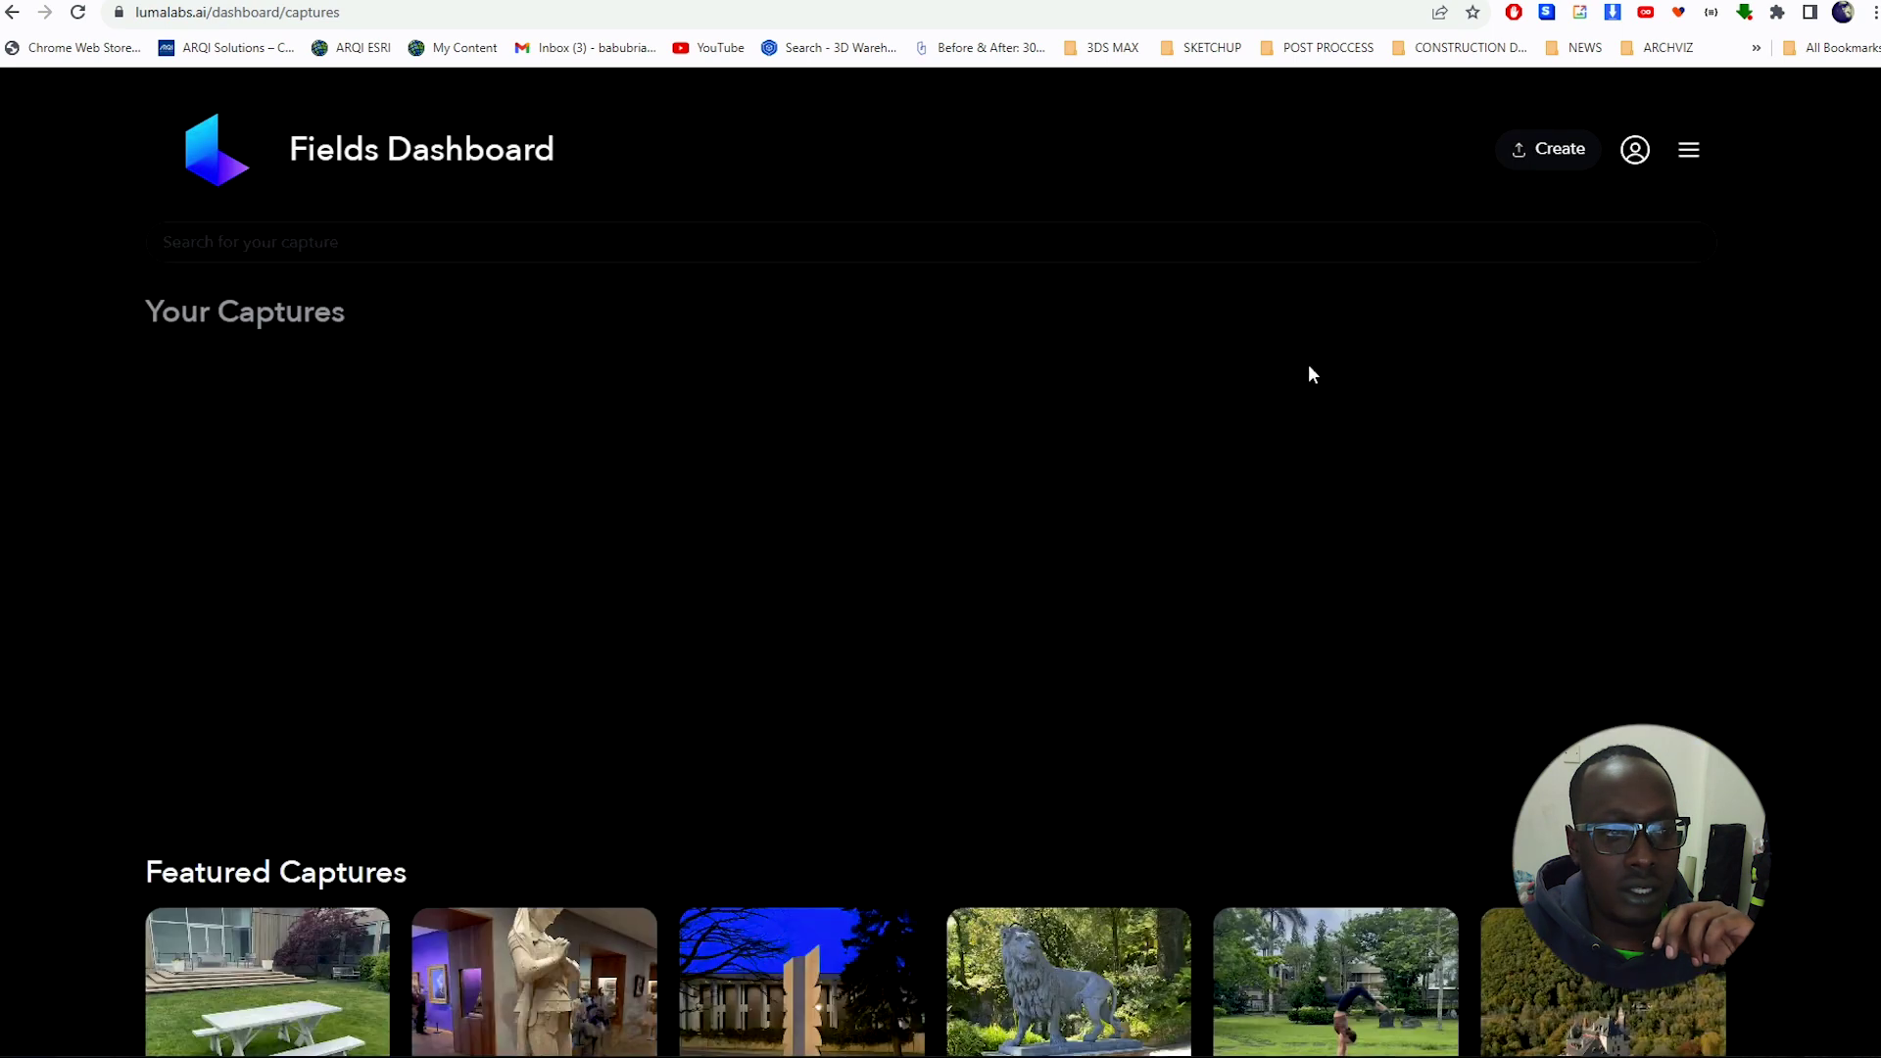
scroll(1466, 817, "down", 1)
scroll(1465, 808, "down", 1)
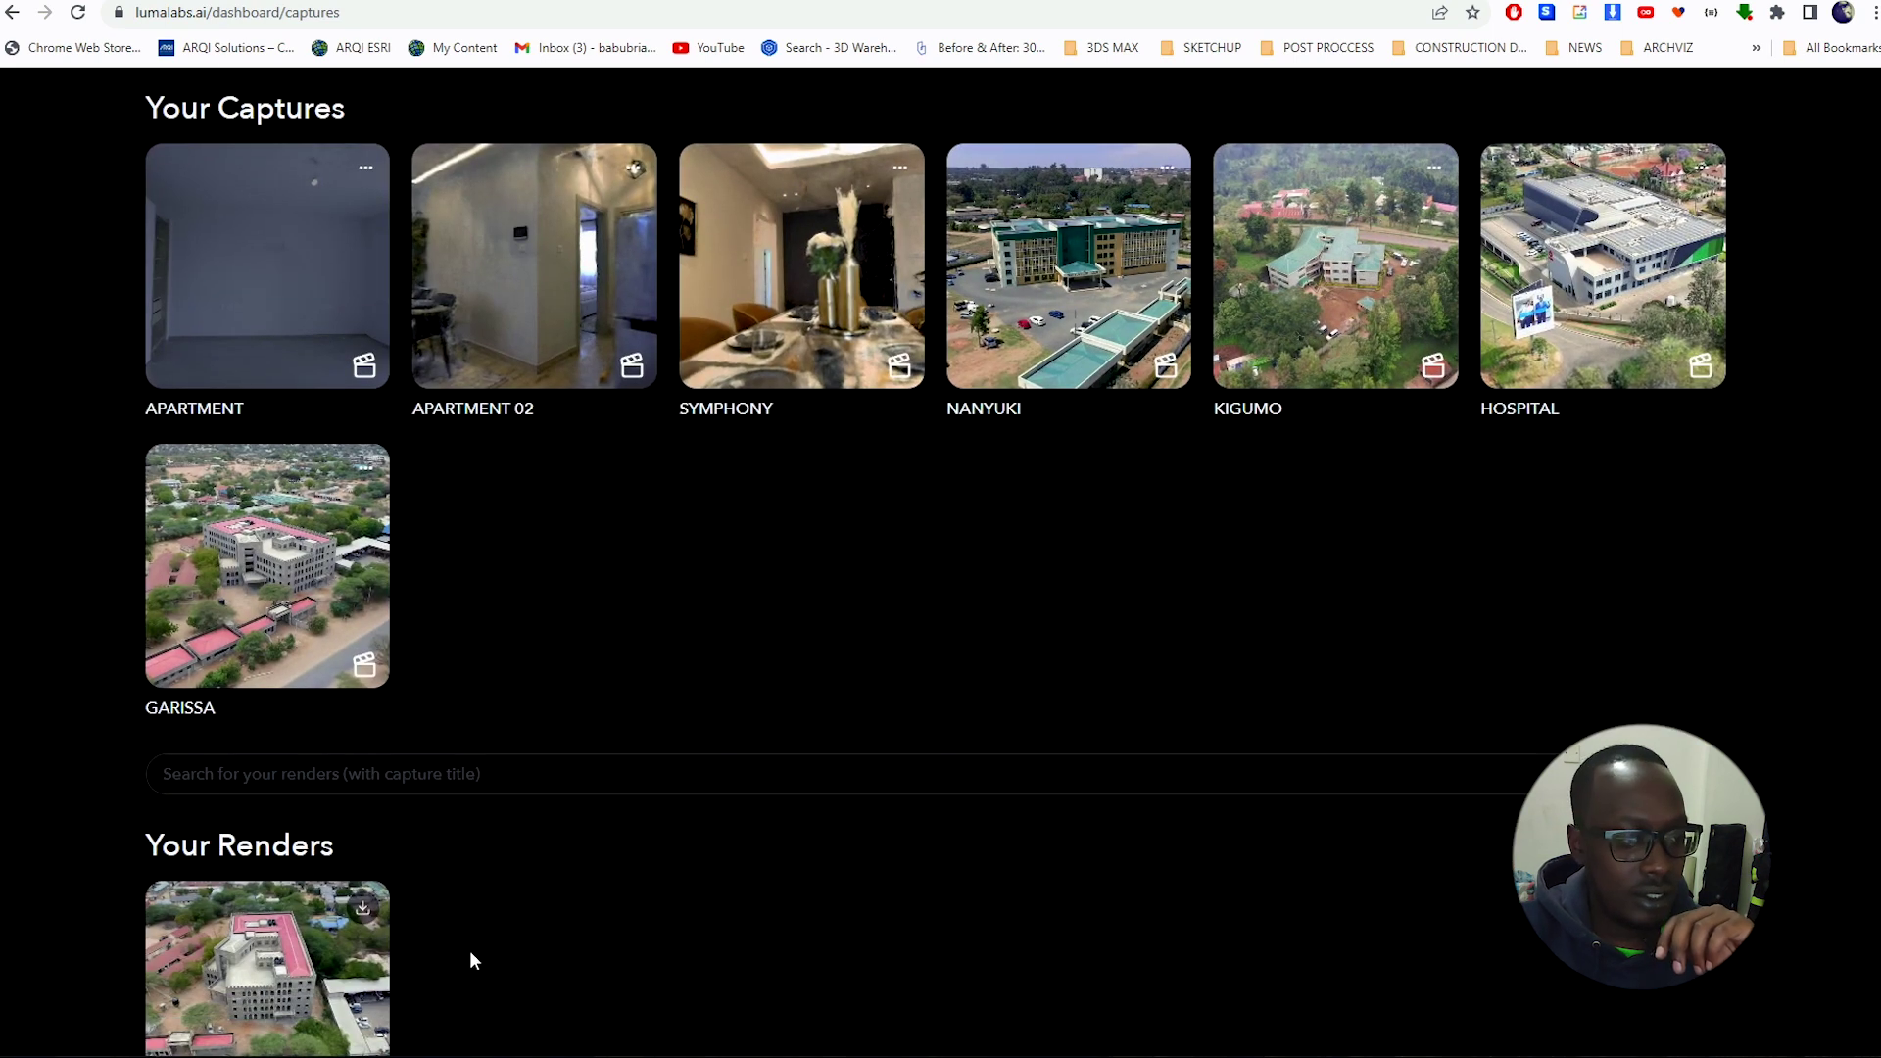
scroll(1516, 638, "up", 2)
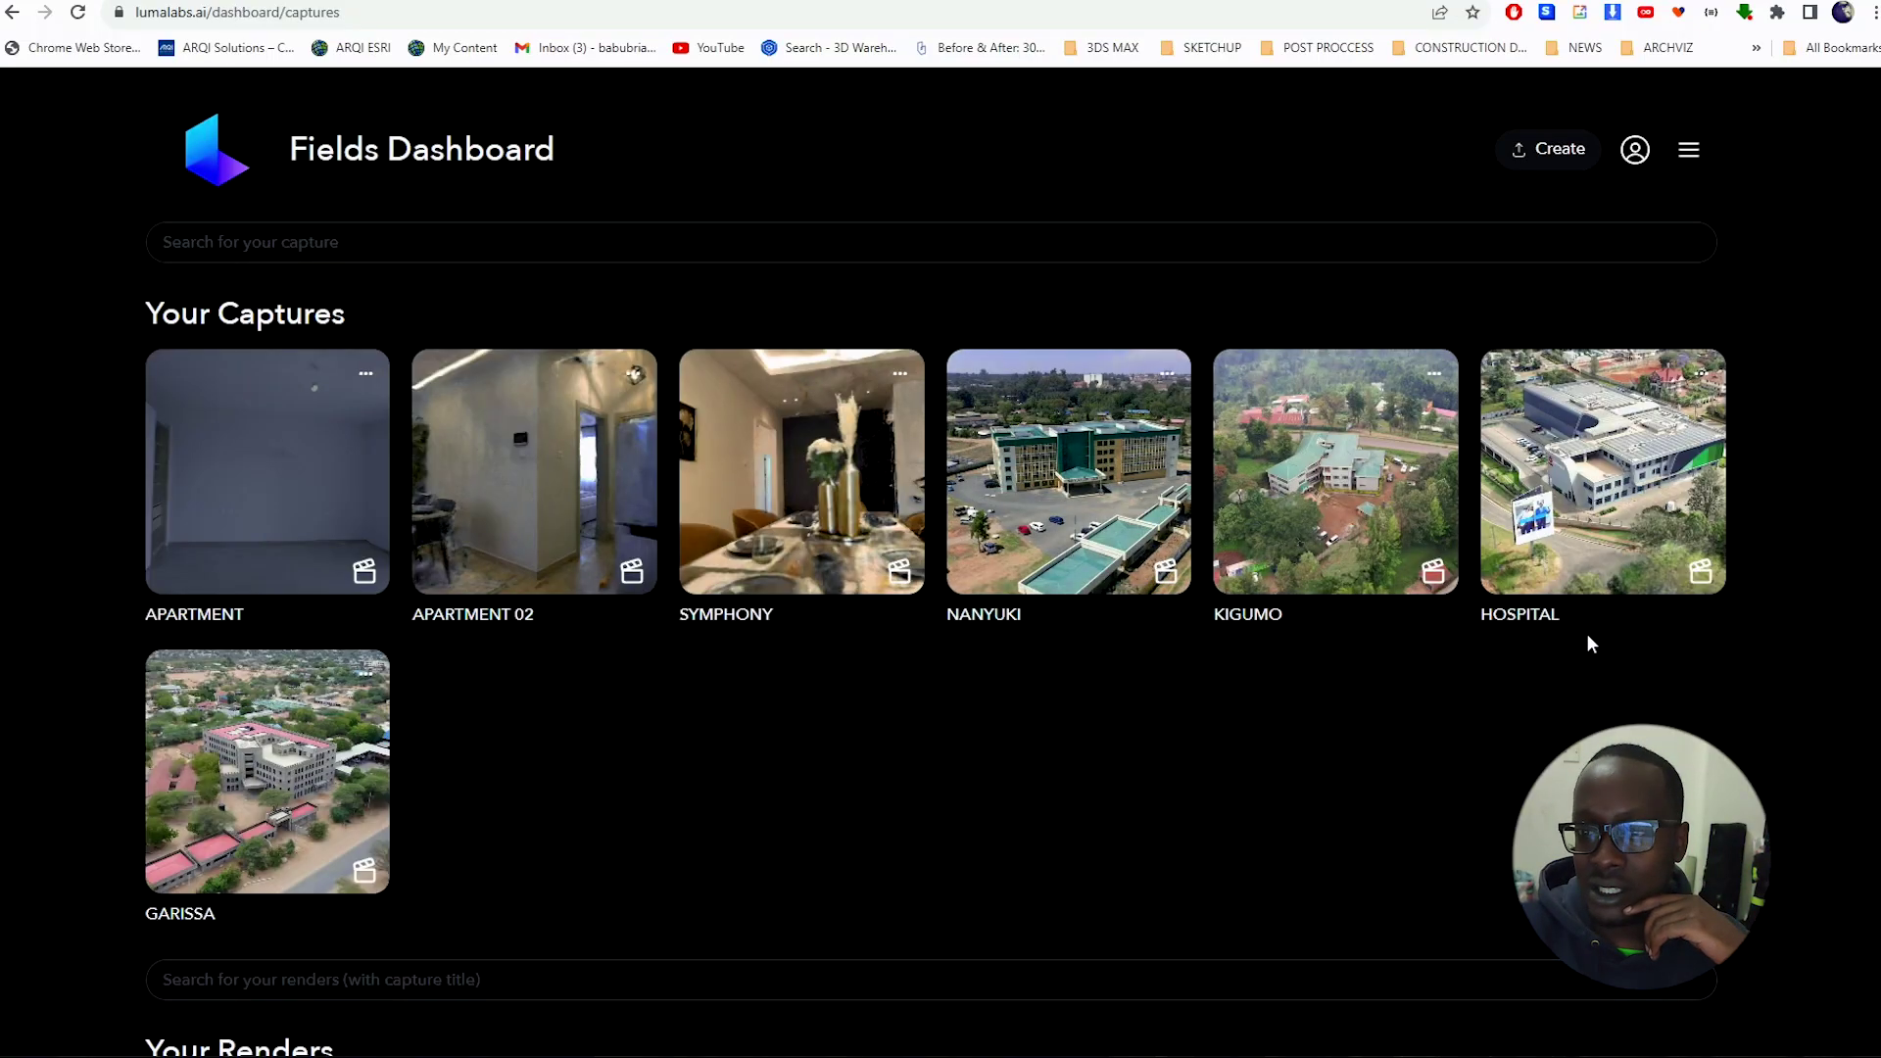
left_click(1594, 498)
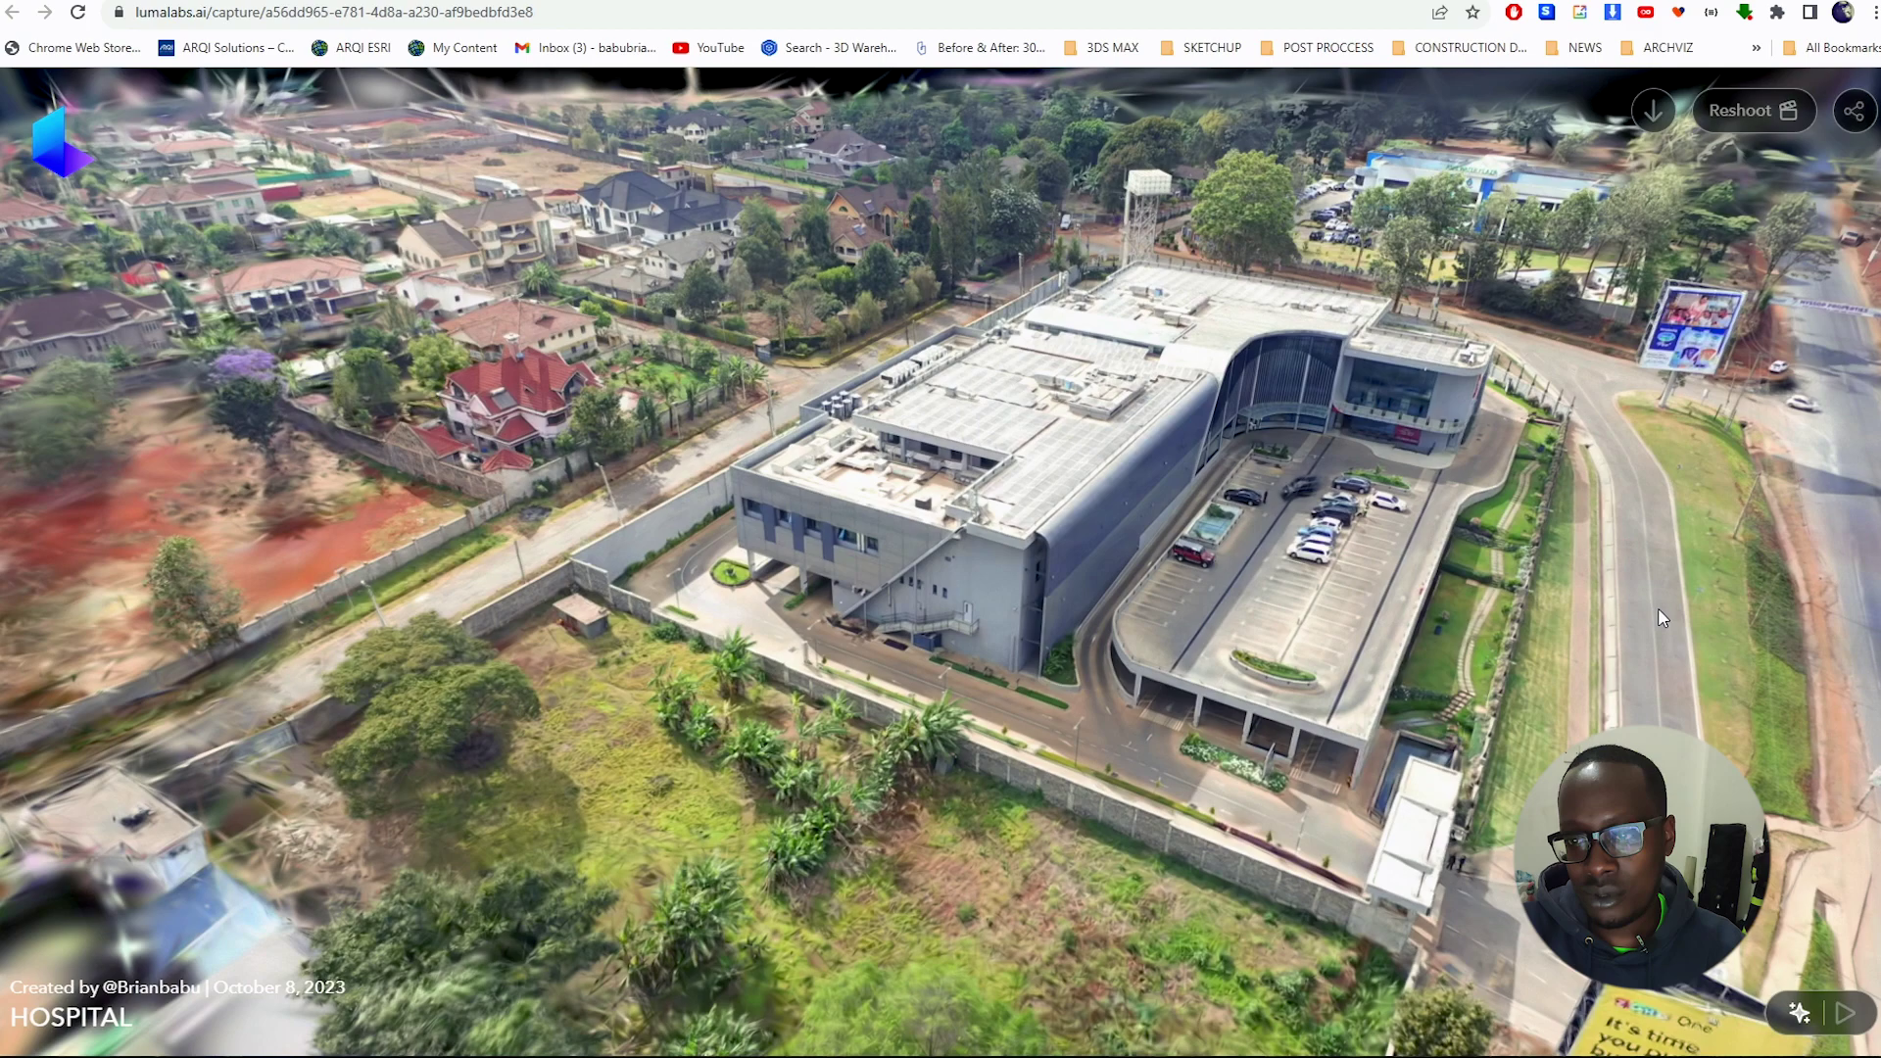
left_click_drag(1658, 608, 1434, 602)
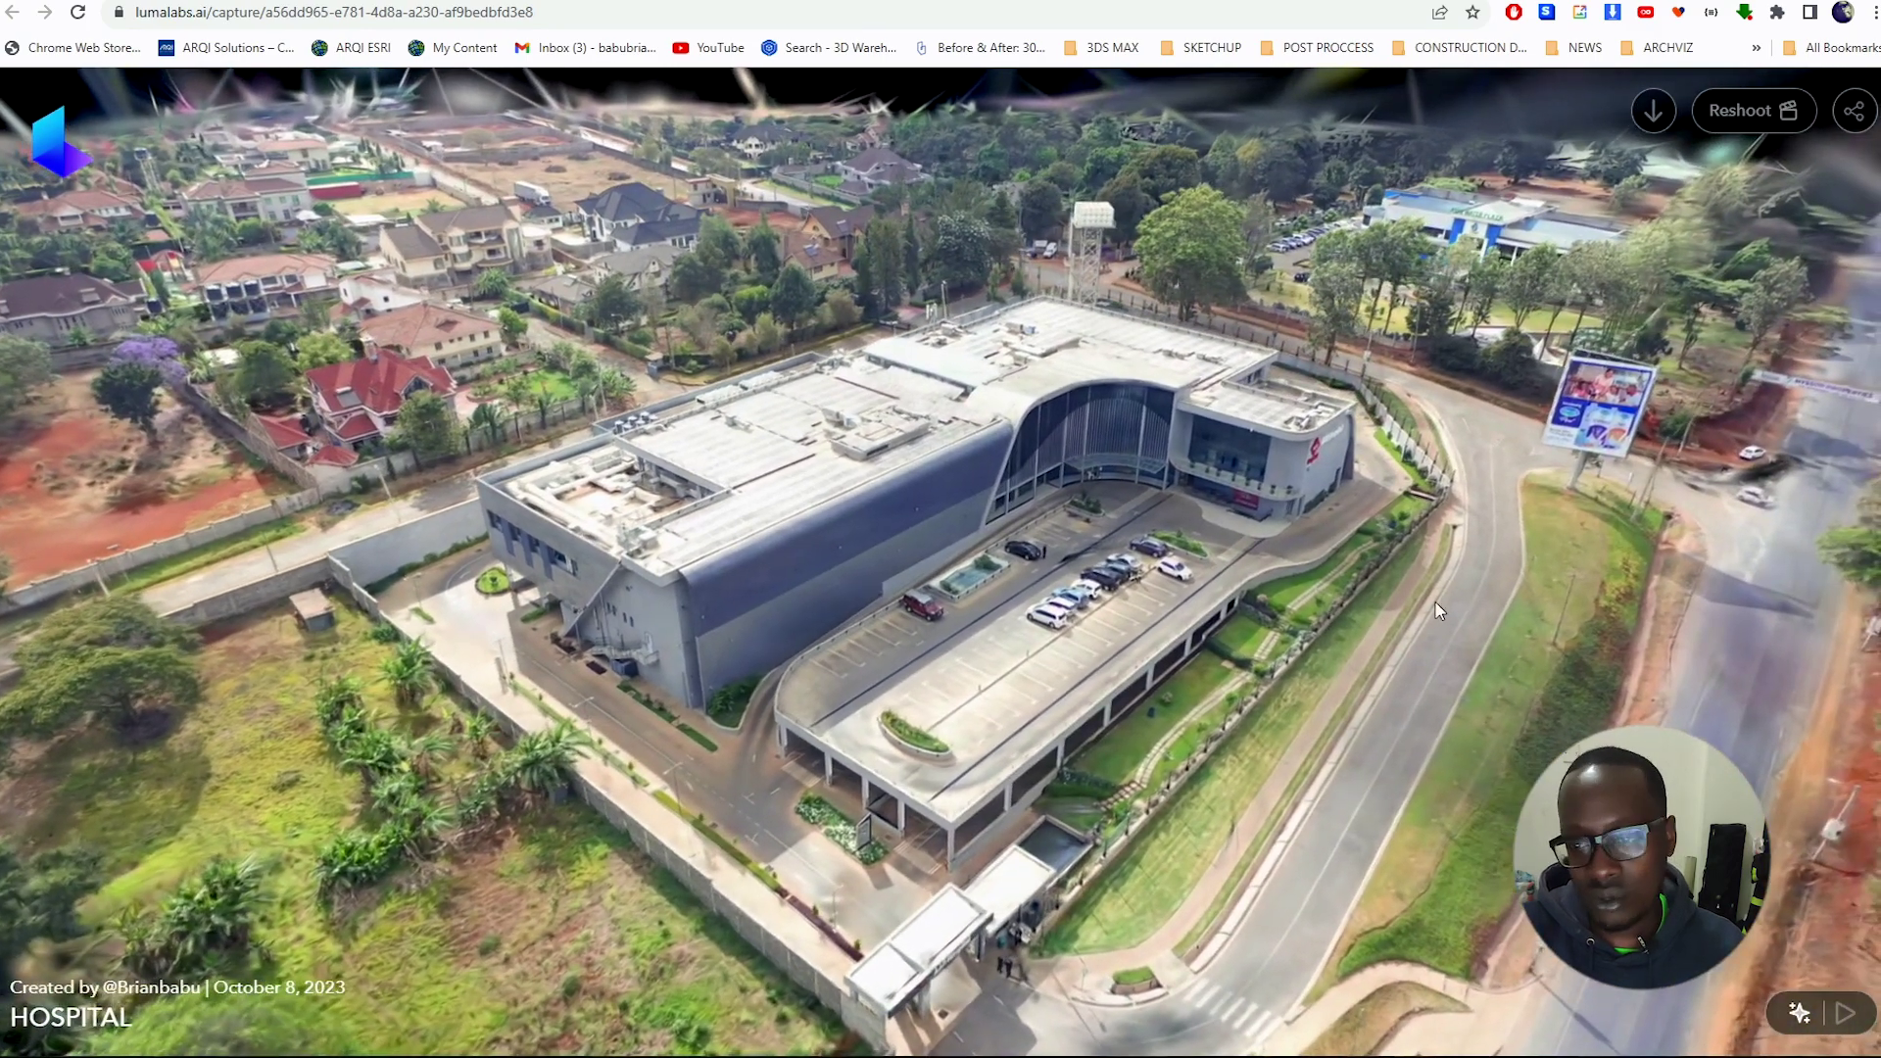
scroll(1434, 602, "down", 3)
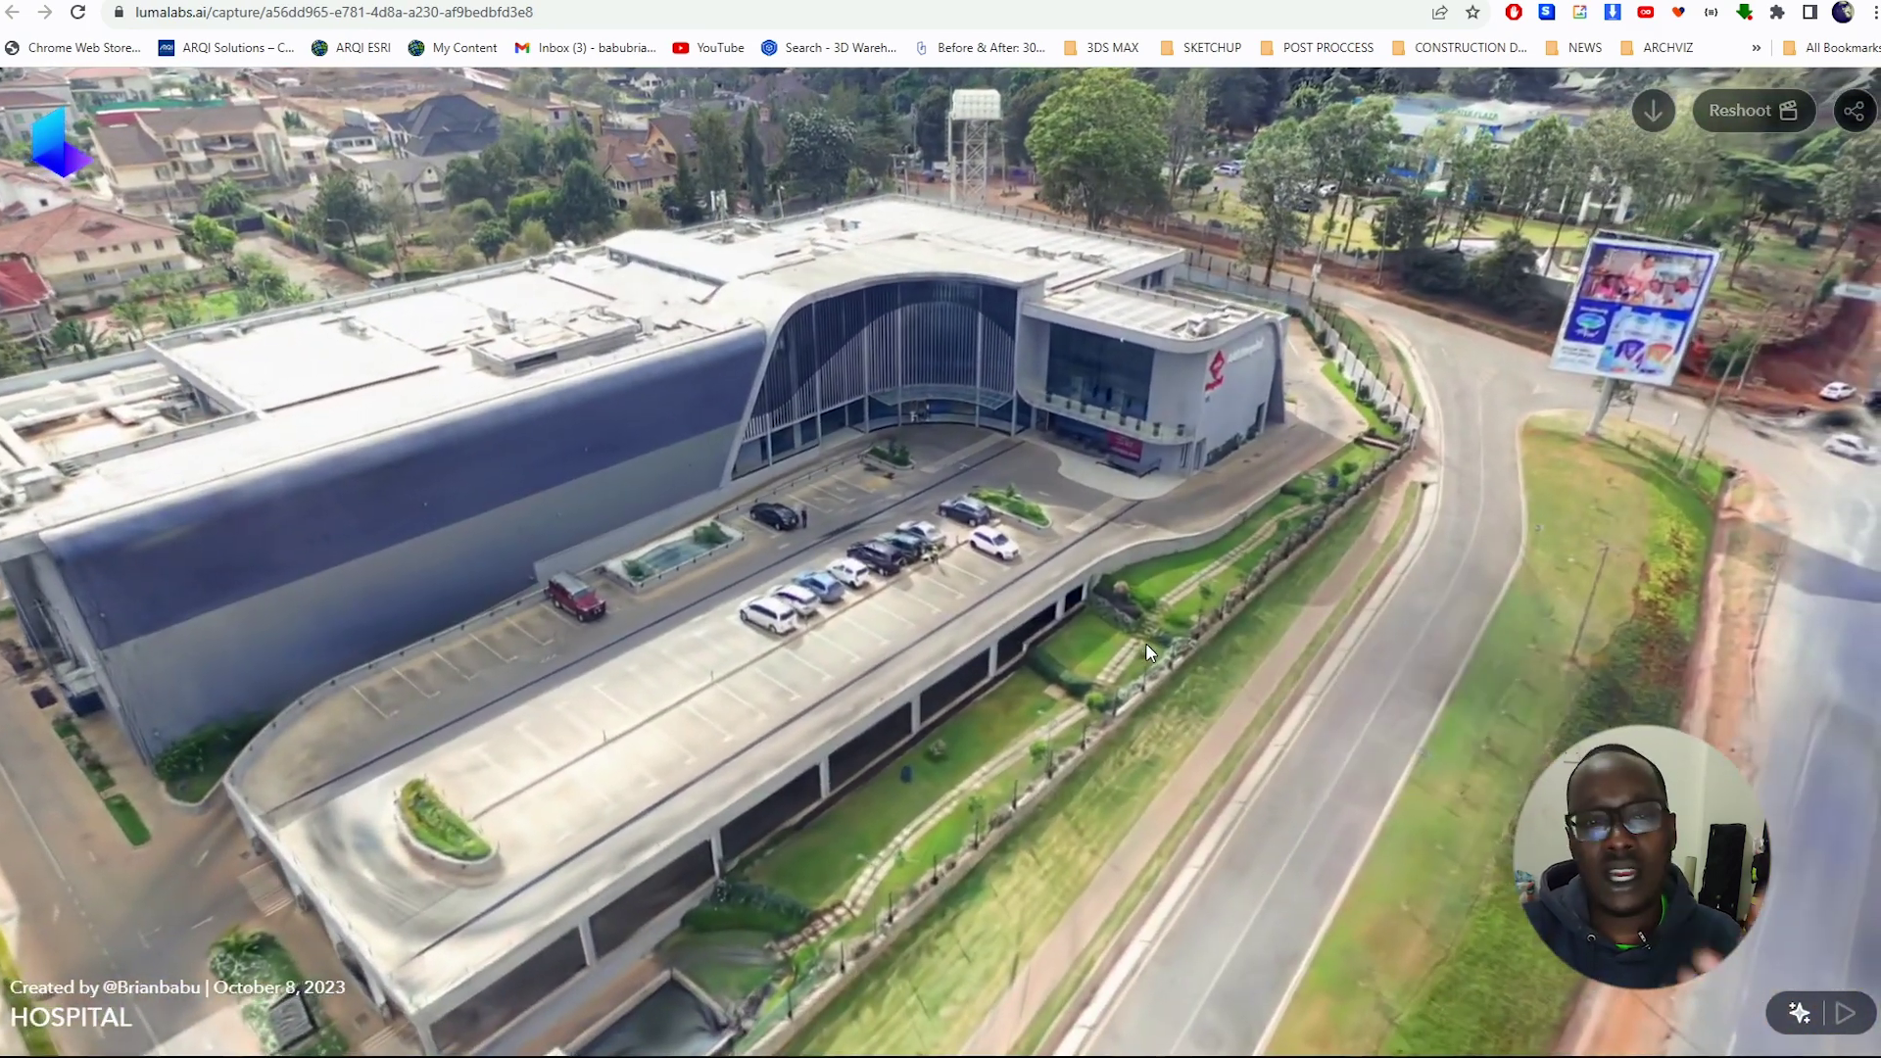
left_click_drag(1487, 701, 608, 676)
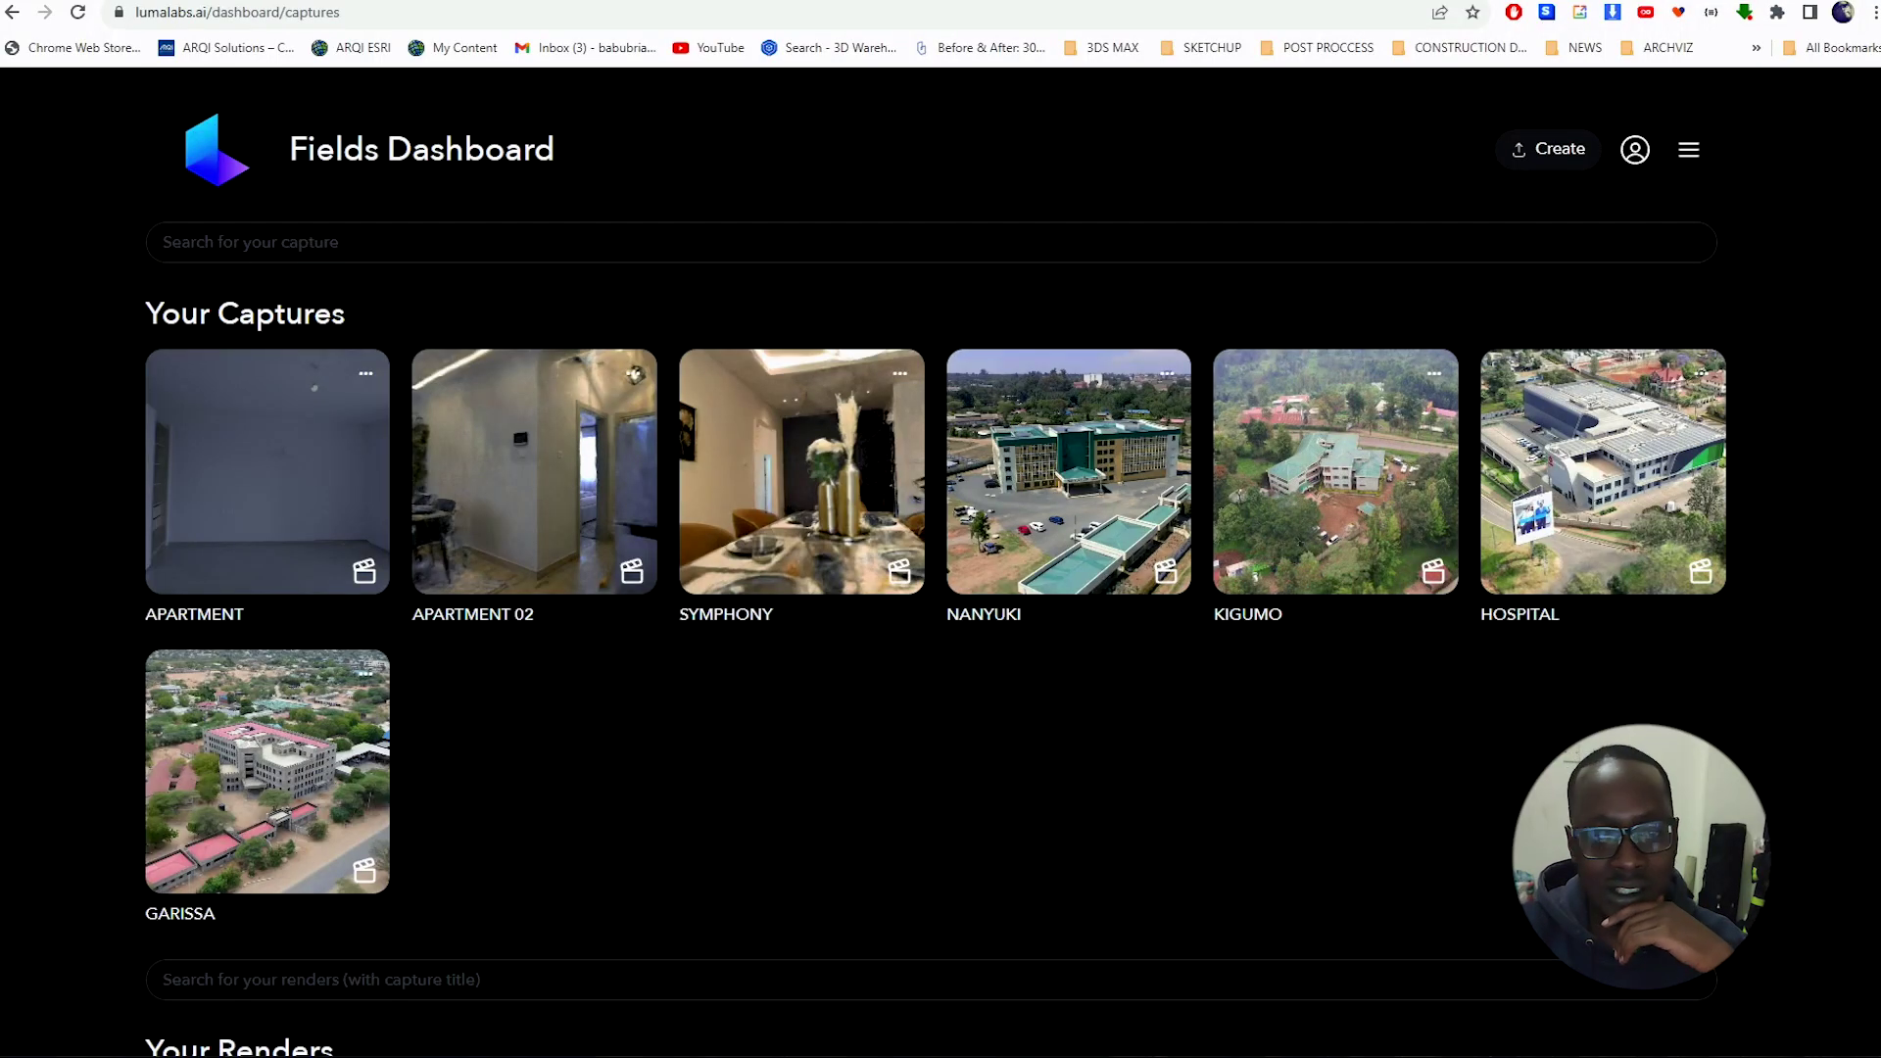
left_click(1053, 492)
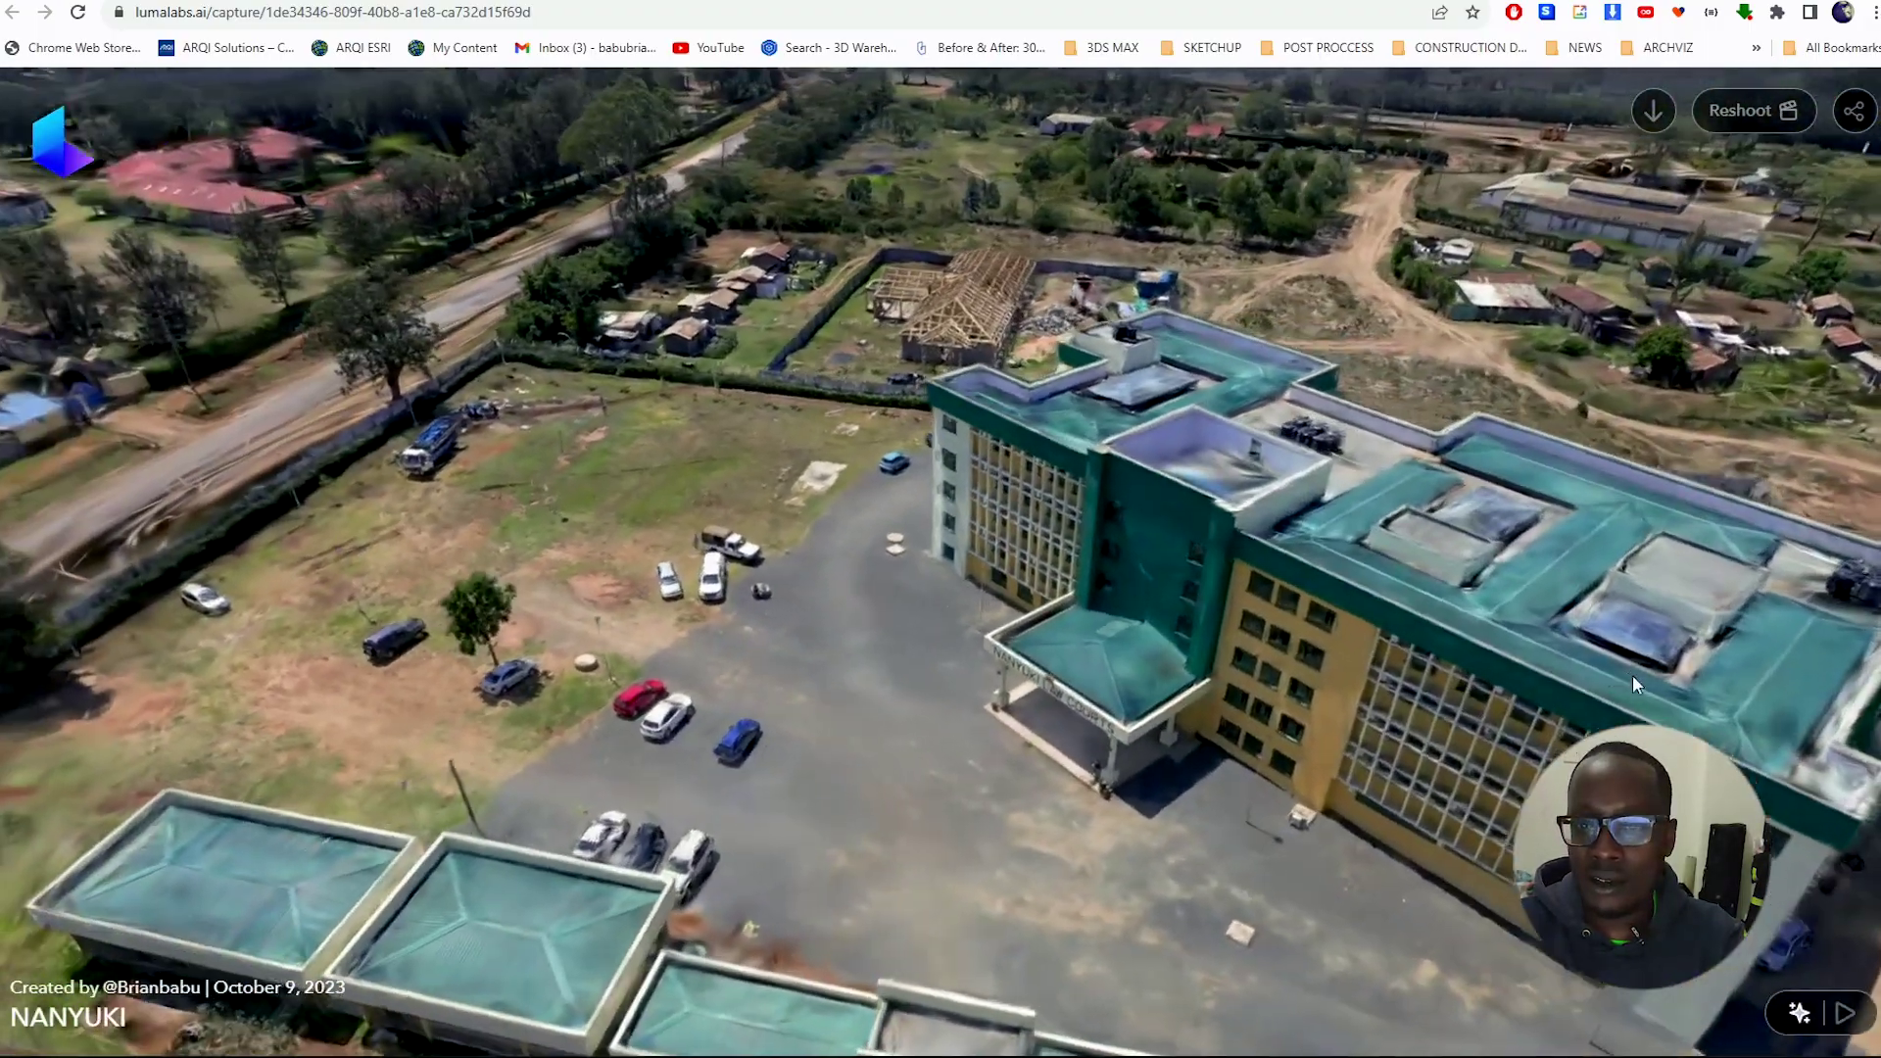
key("alt+Left")
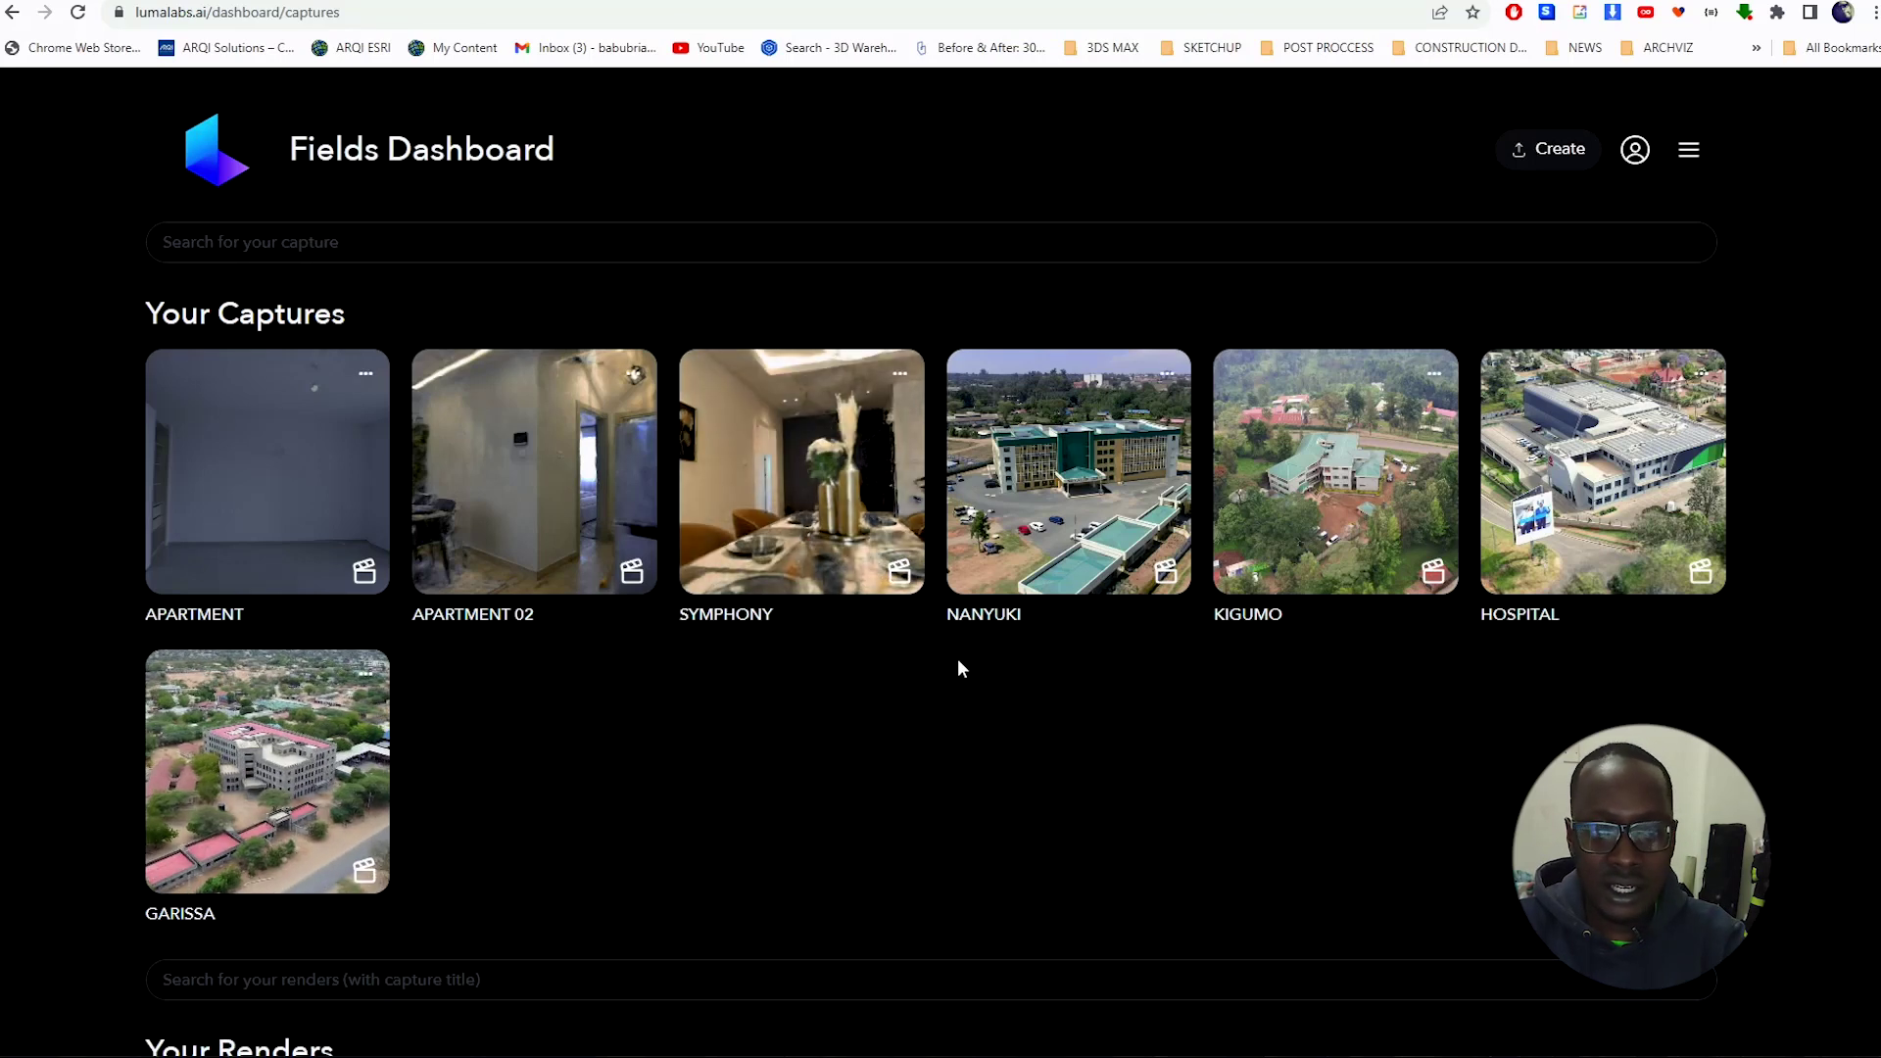
Step: Open the SYMPHONY dining-room capture from the dashboard
left_click(788, 467)
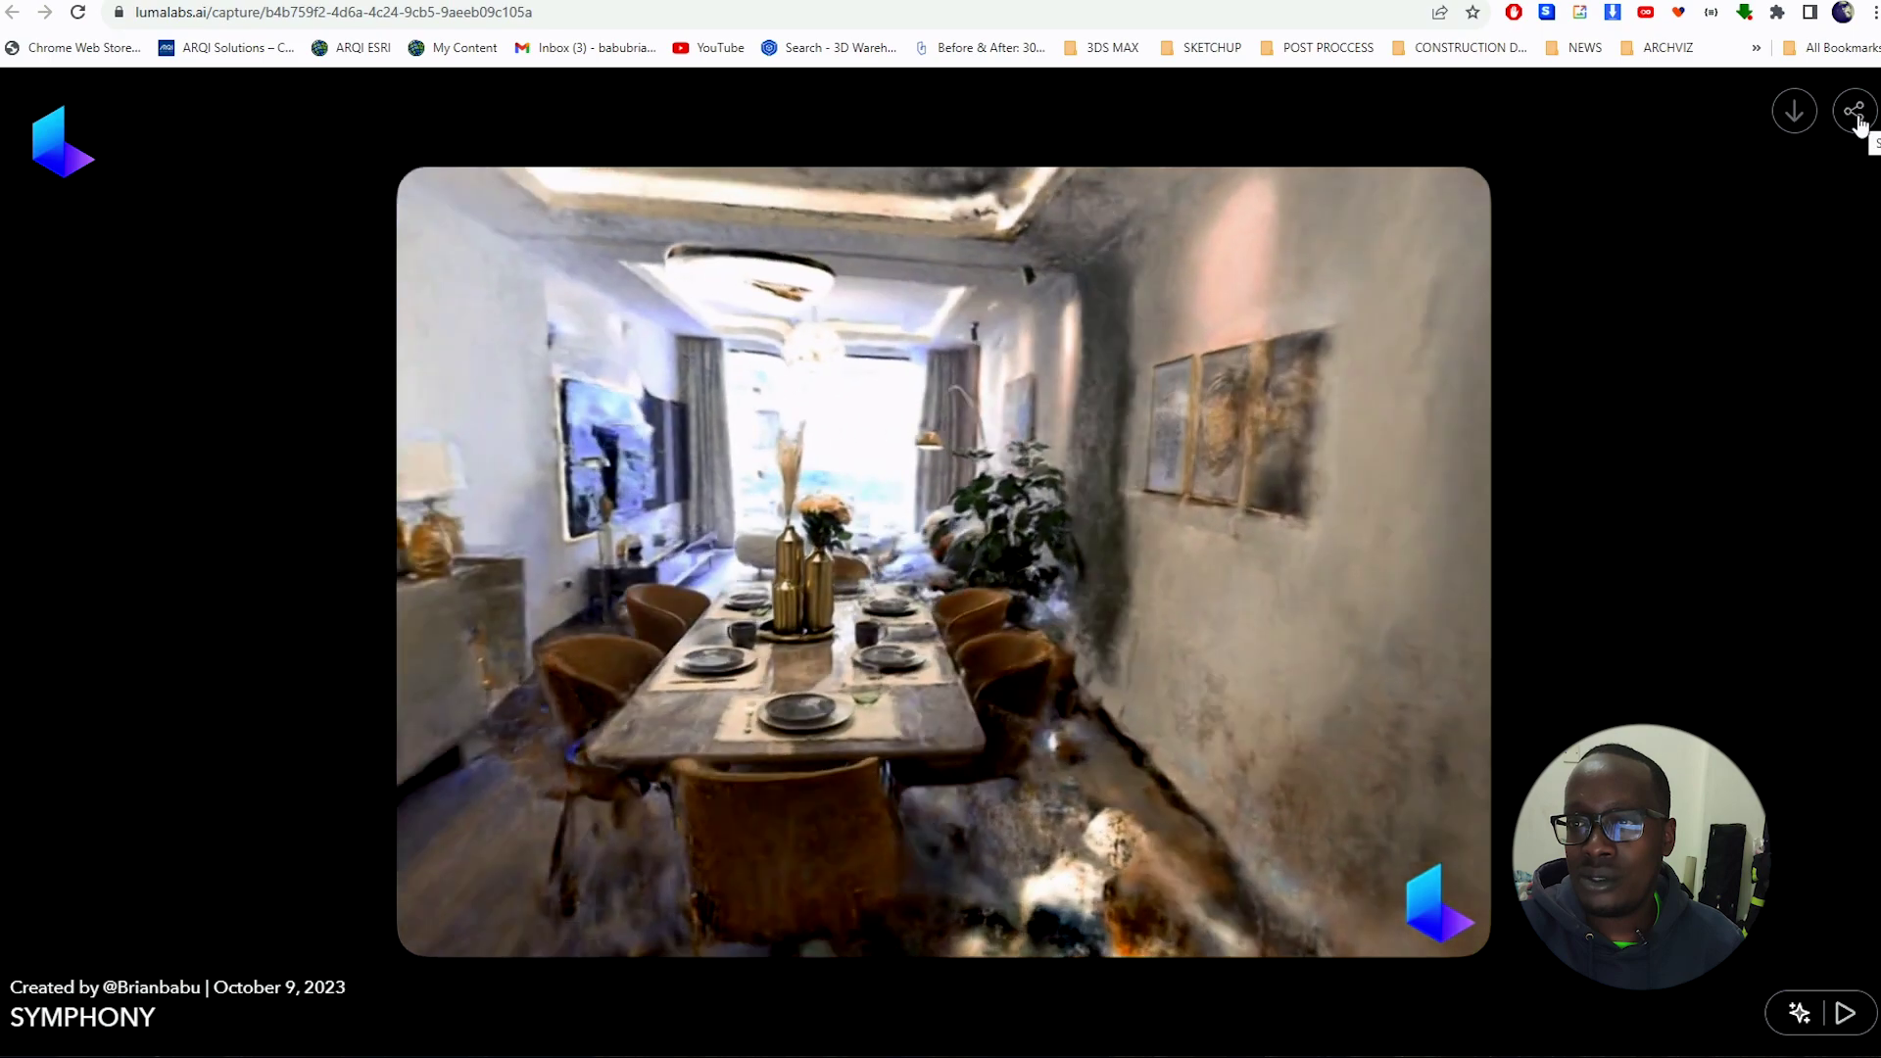
Step: Look at SYMPHONY's share and embed options, close them, and return to the dashboard
left_click(1794, 116)
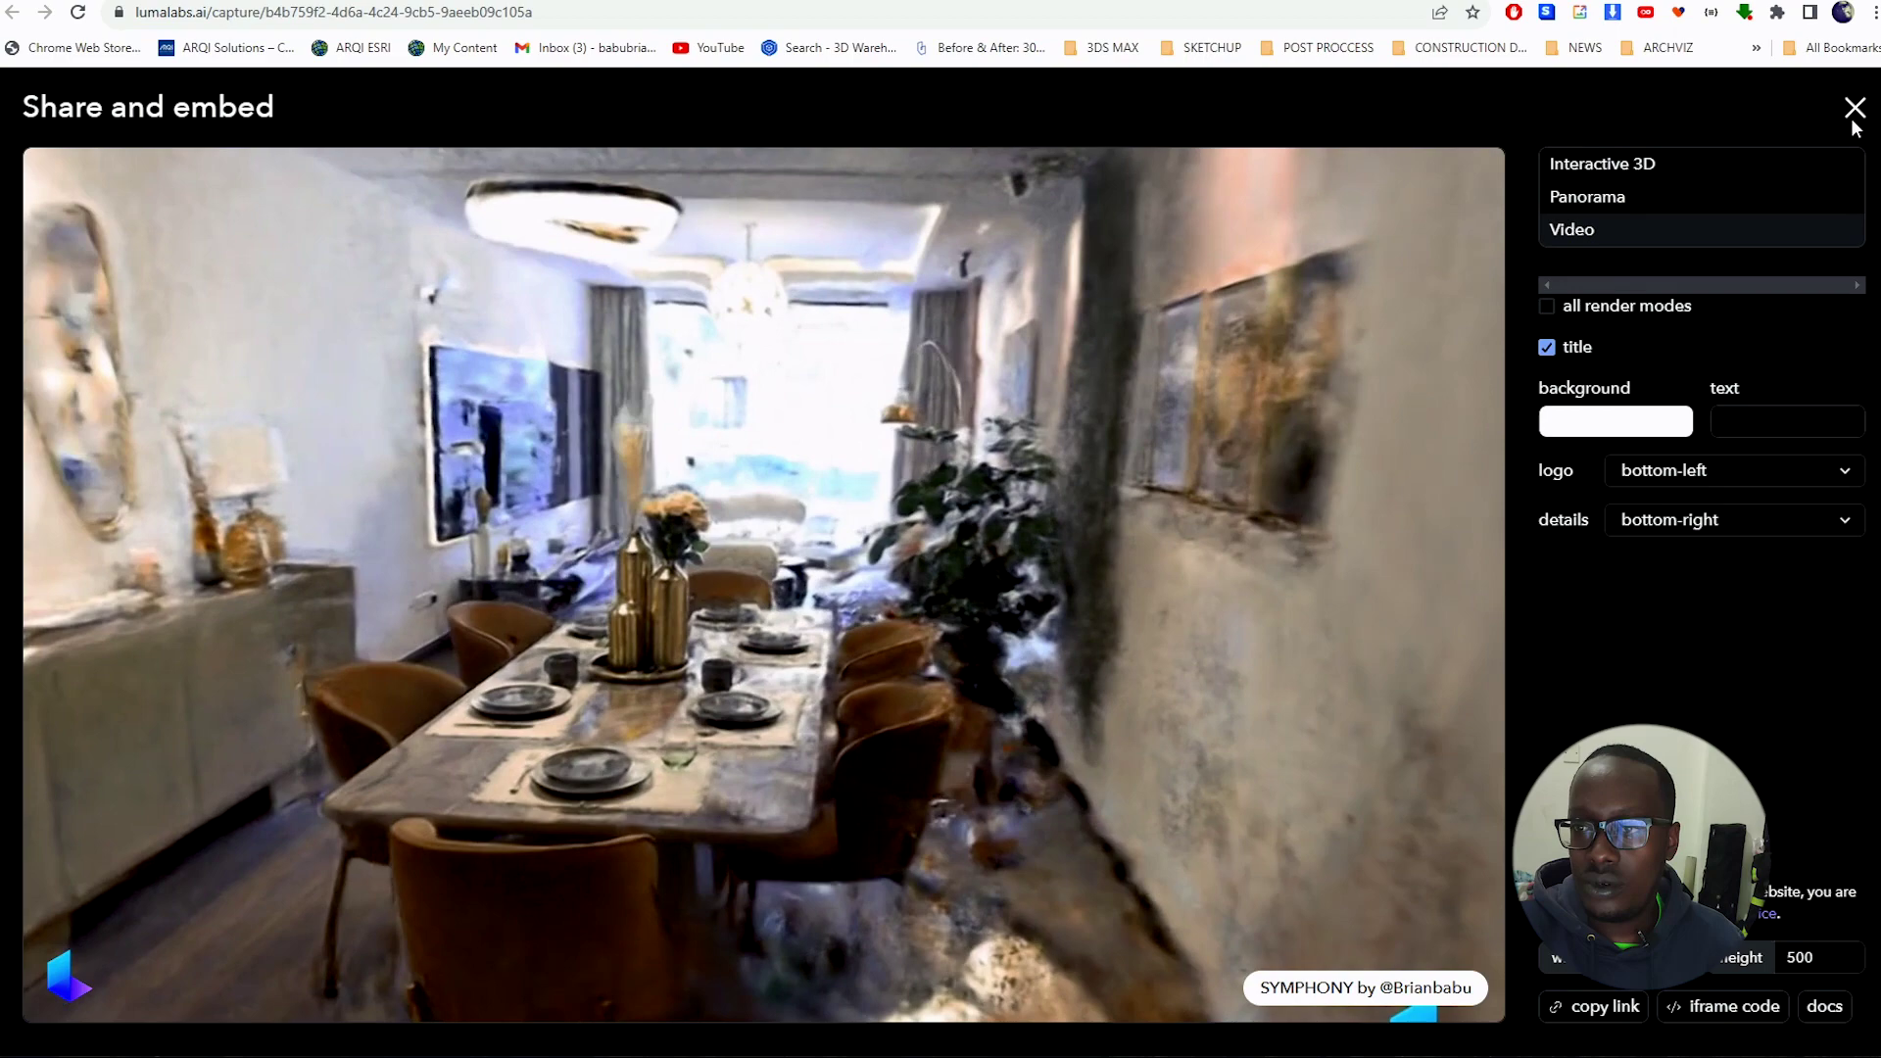
left_click(1853, 110)
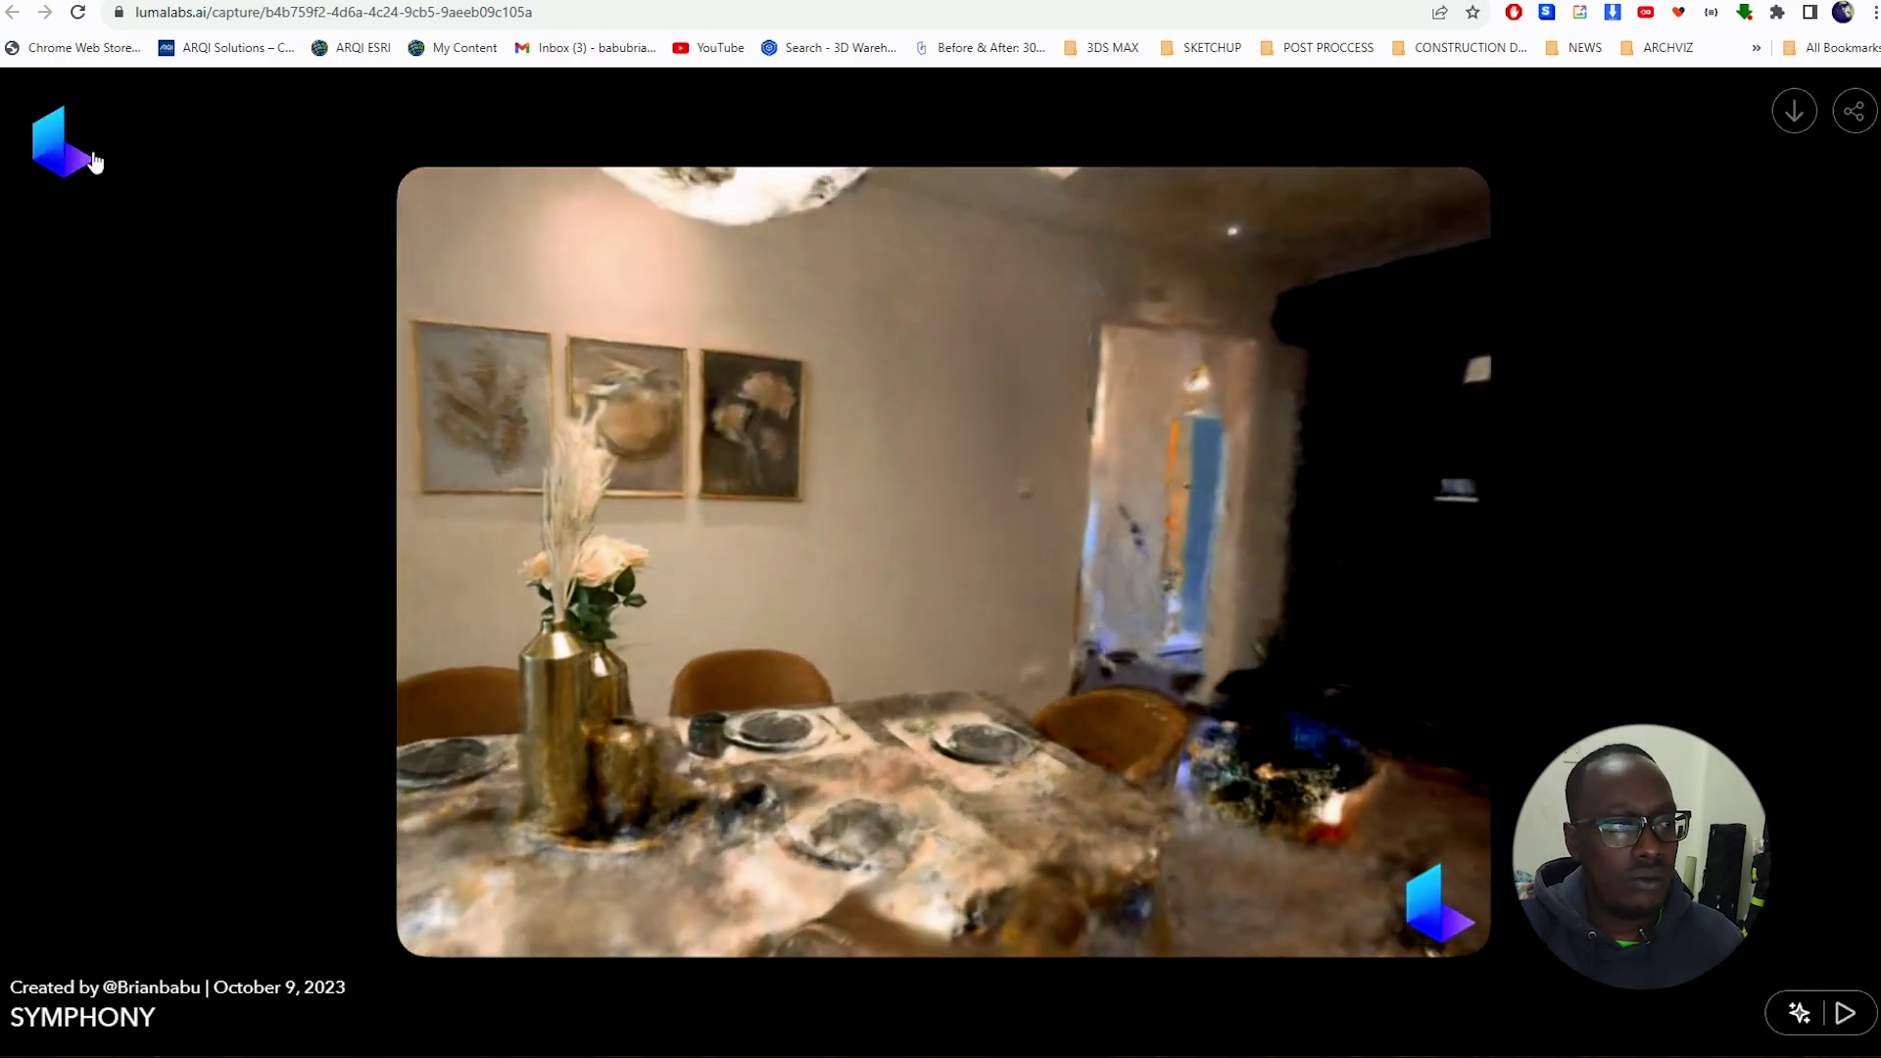
left_click(95, 162)
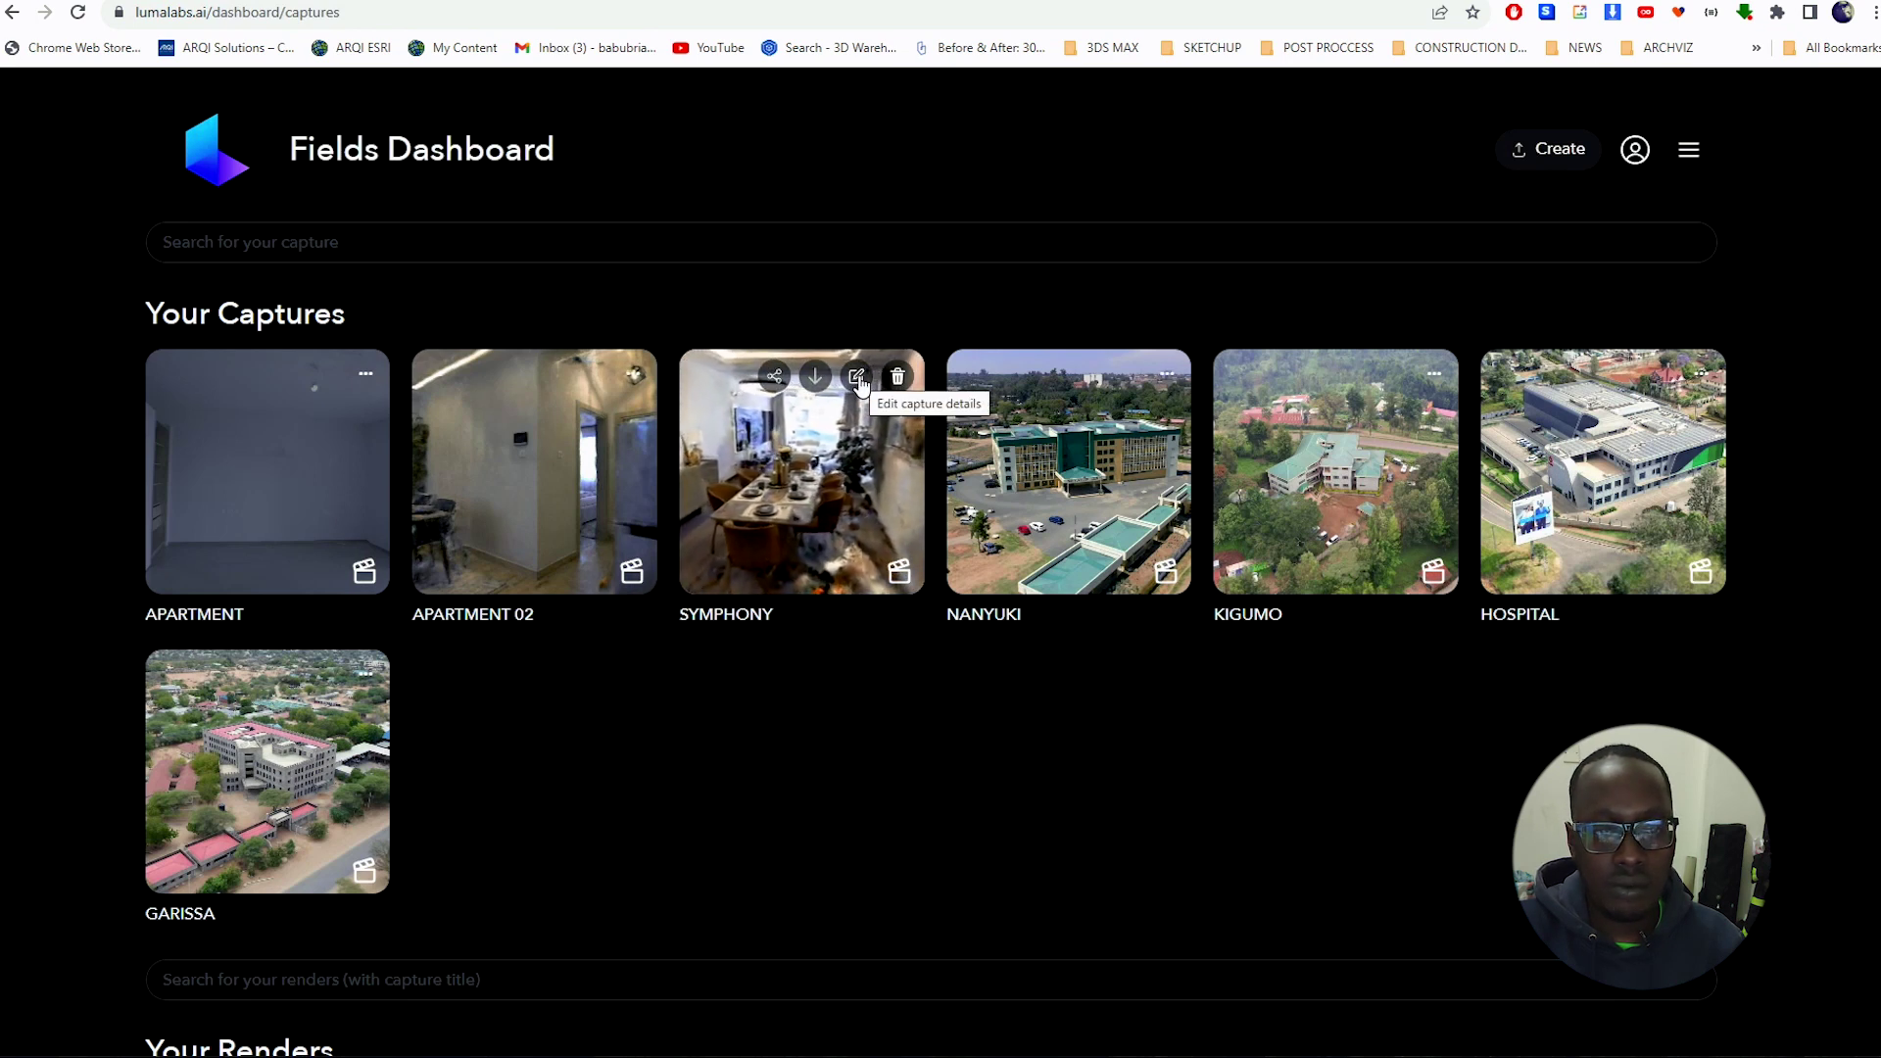
Step: Reopen the SYMPHONY capture from its dashboard thumbnail
left_click(804, 511)
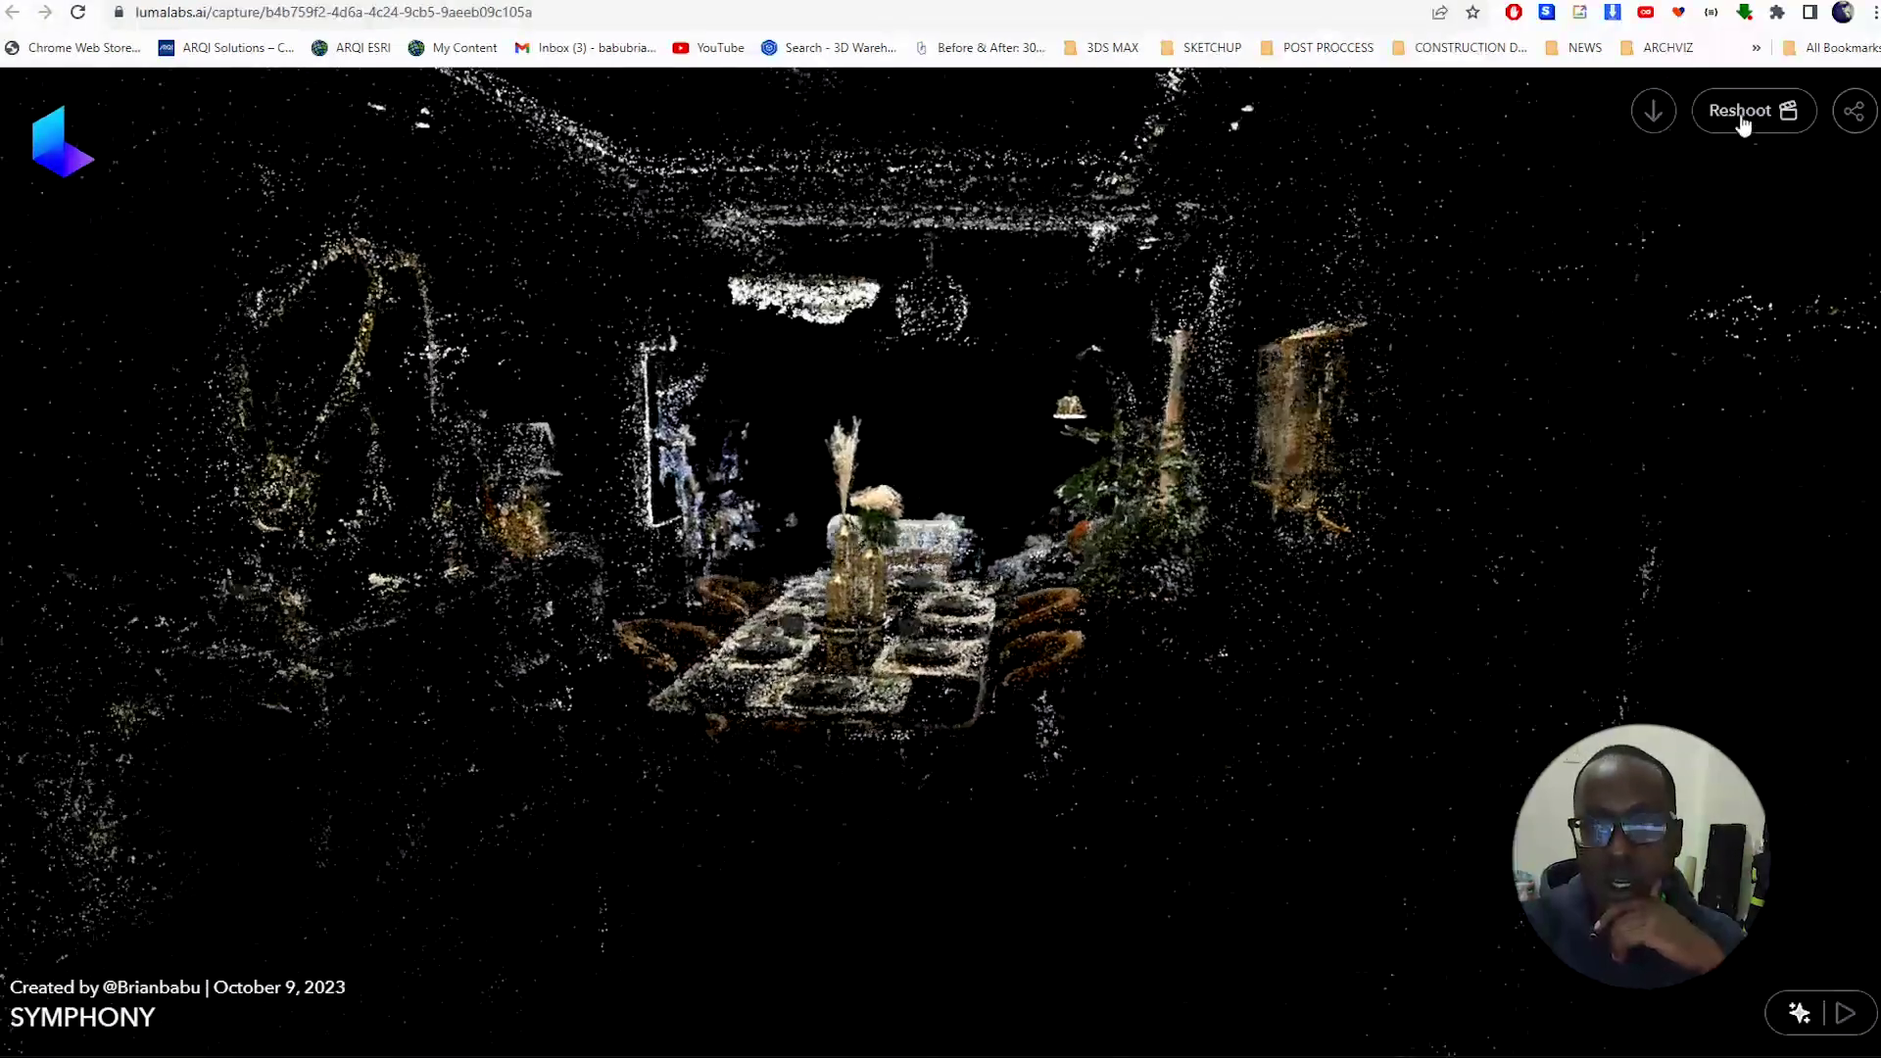
Step: Build a five-keyframe custom reshoot path, inspect keyframes two and three, and play it
left_click(1745, 116)
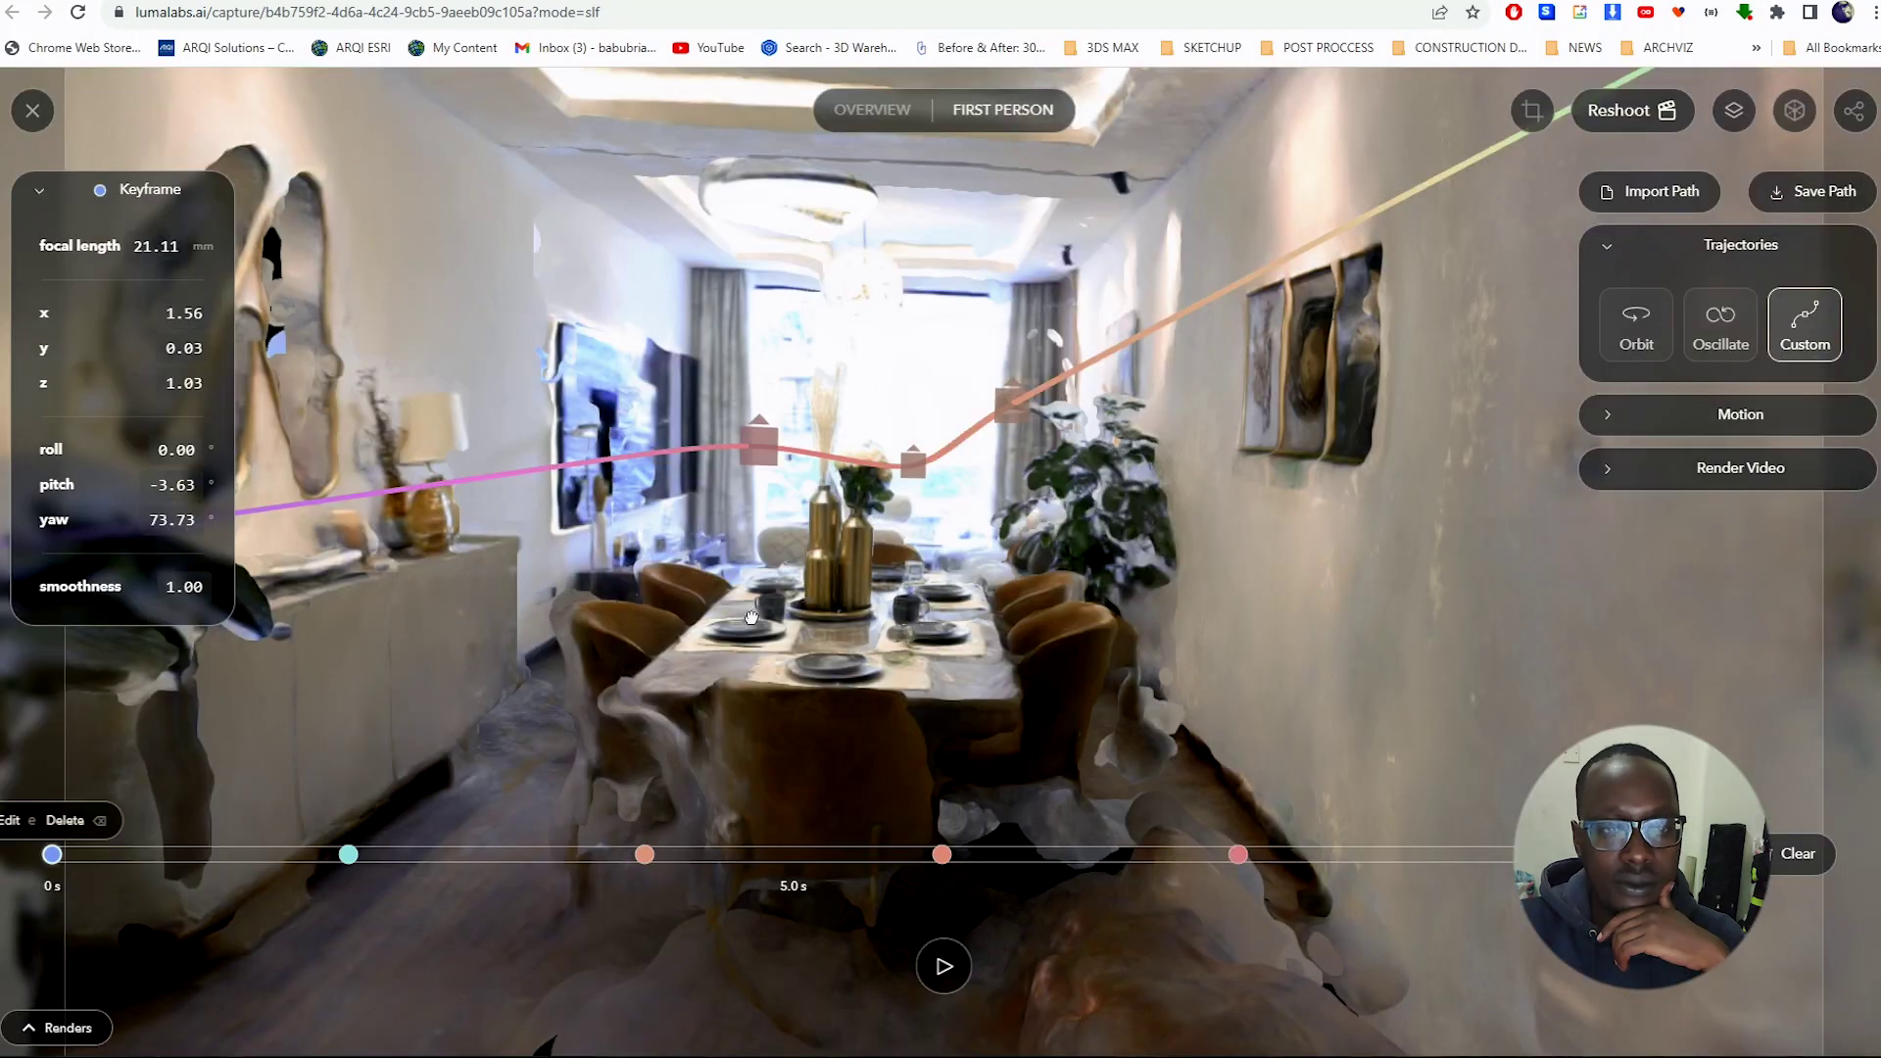
scroll(784, 637, "down", 3)
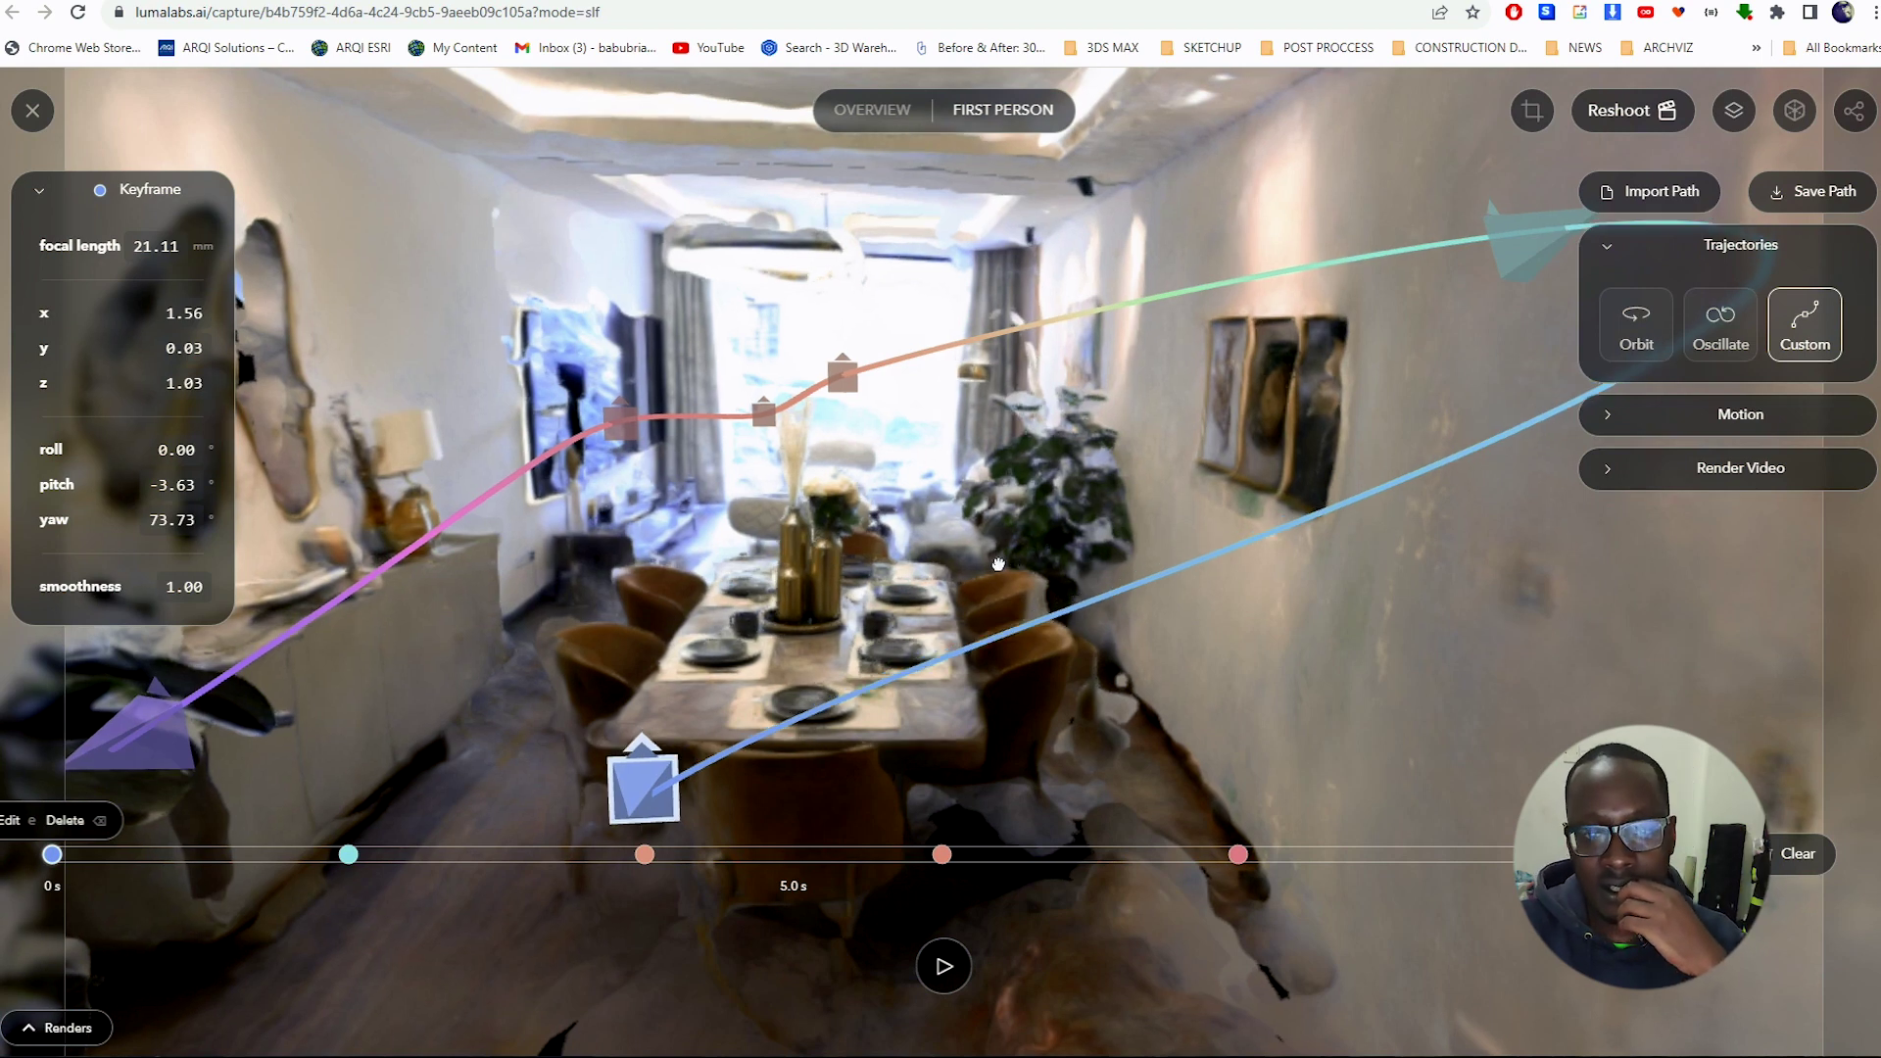
left_click_drag(997, 565, 1065, 463)
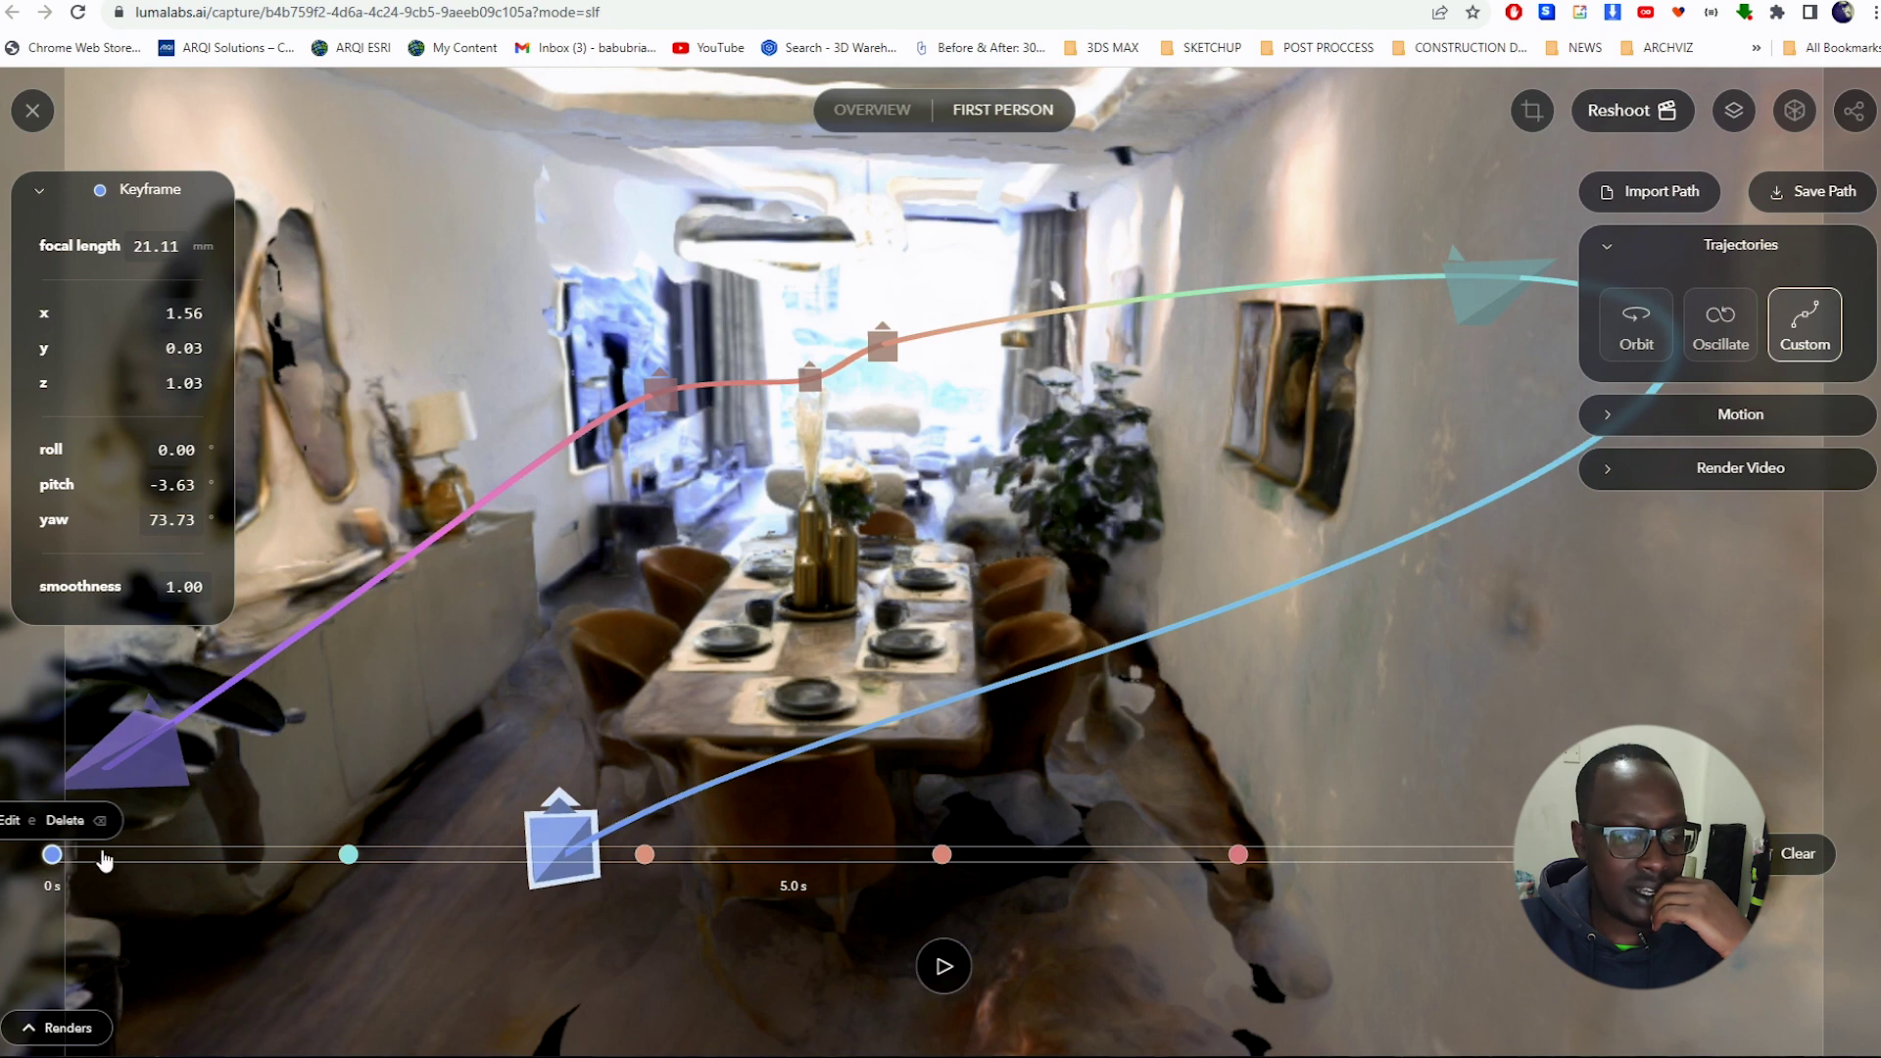
left_click(348, 854)
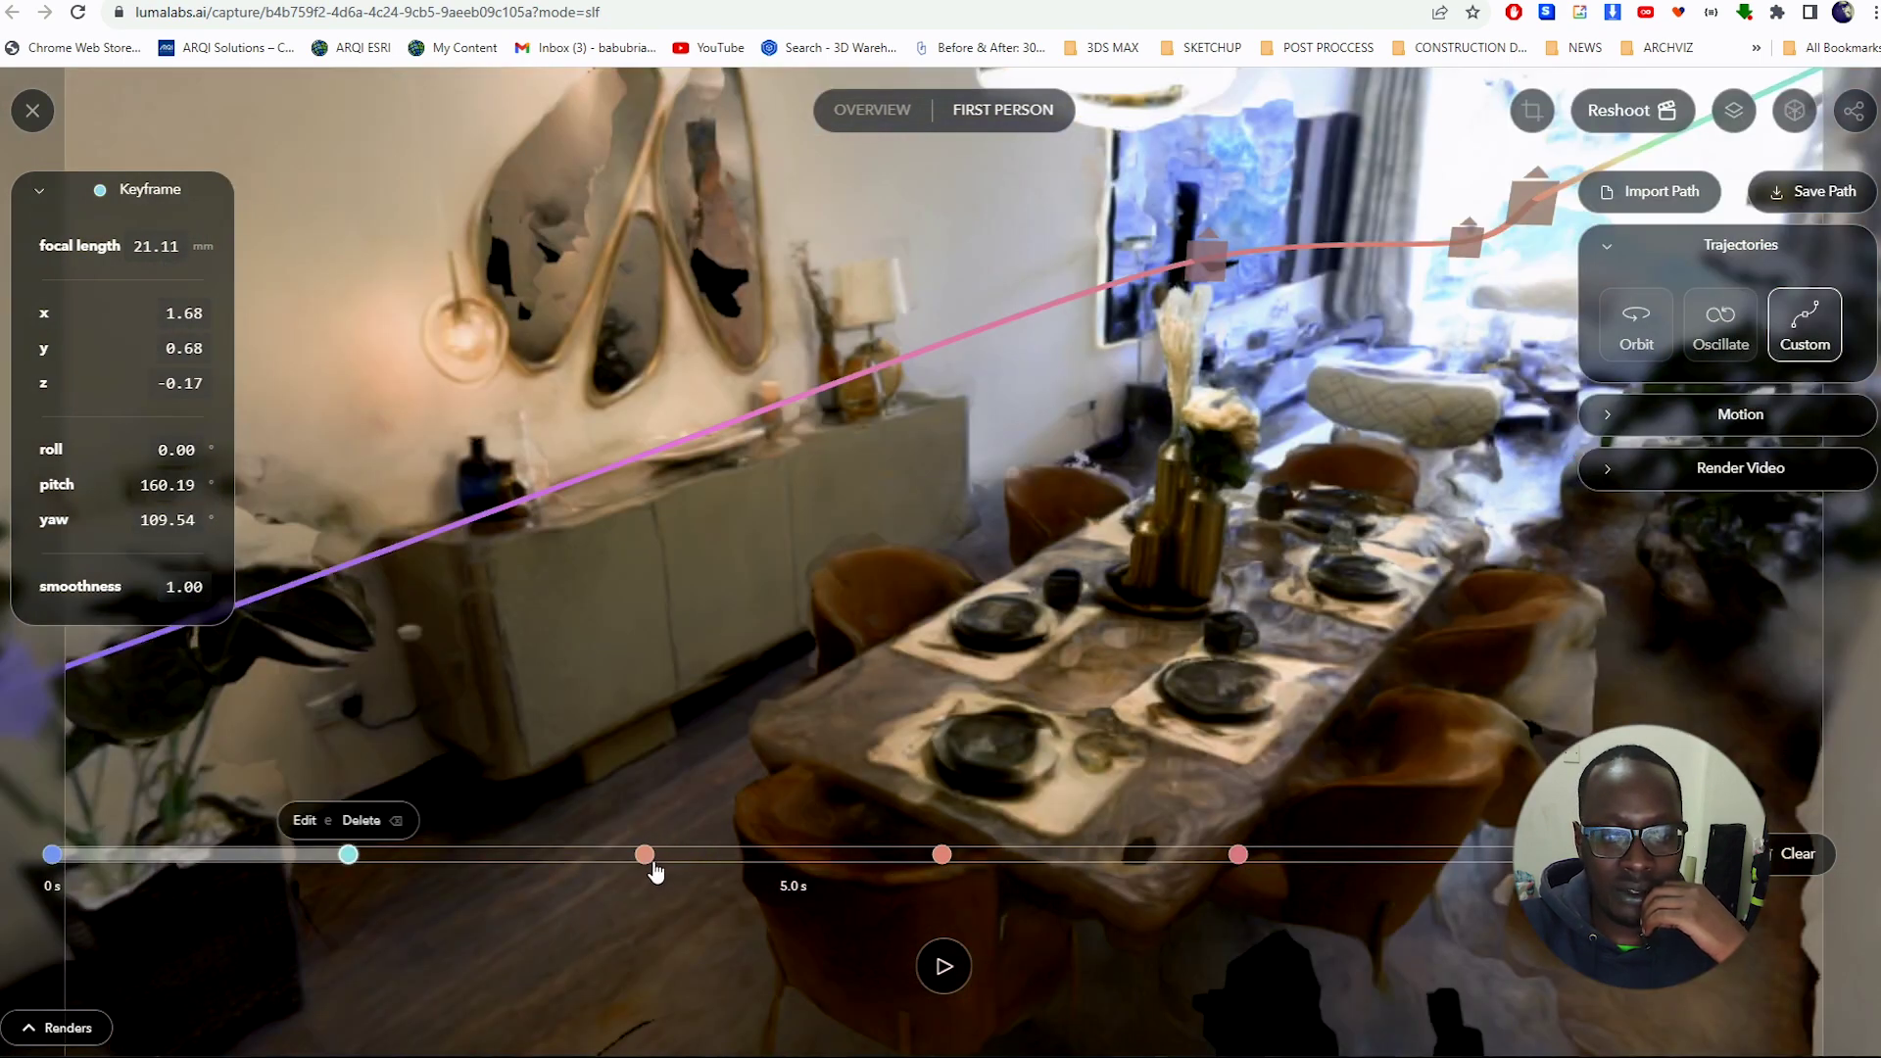
left_click(647, 857)
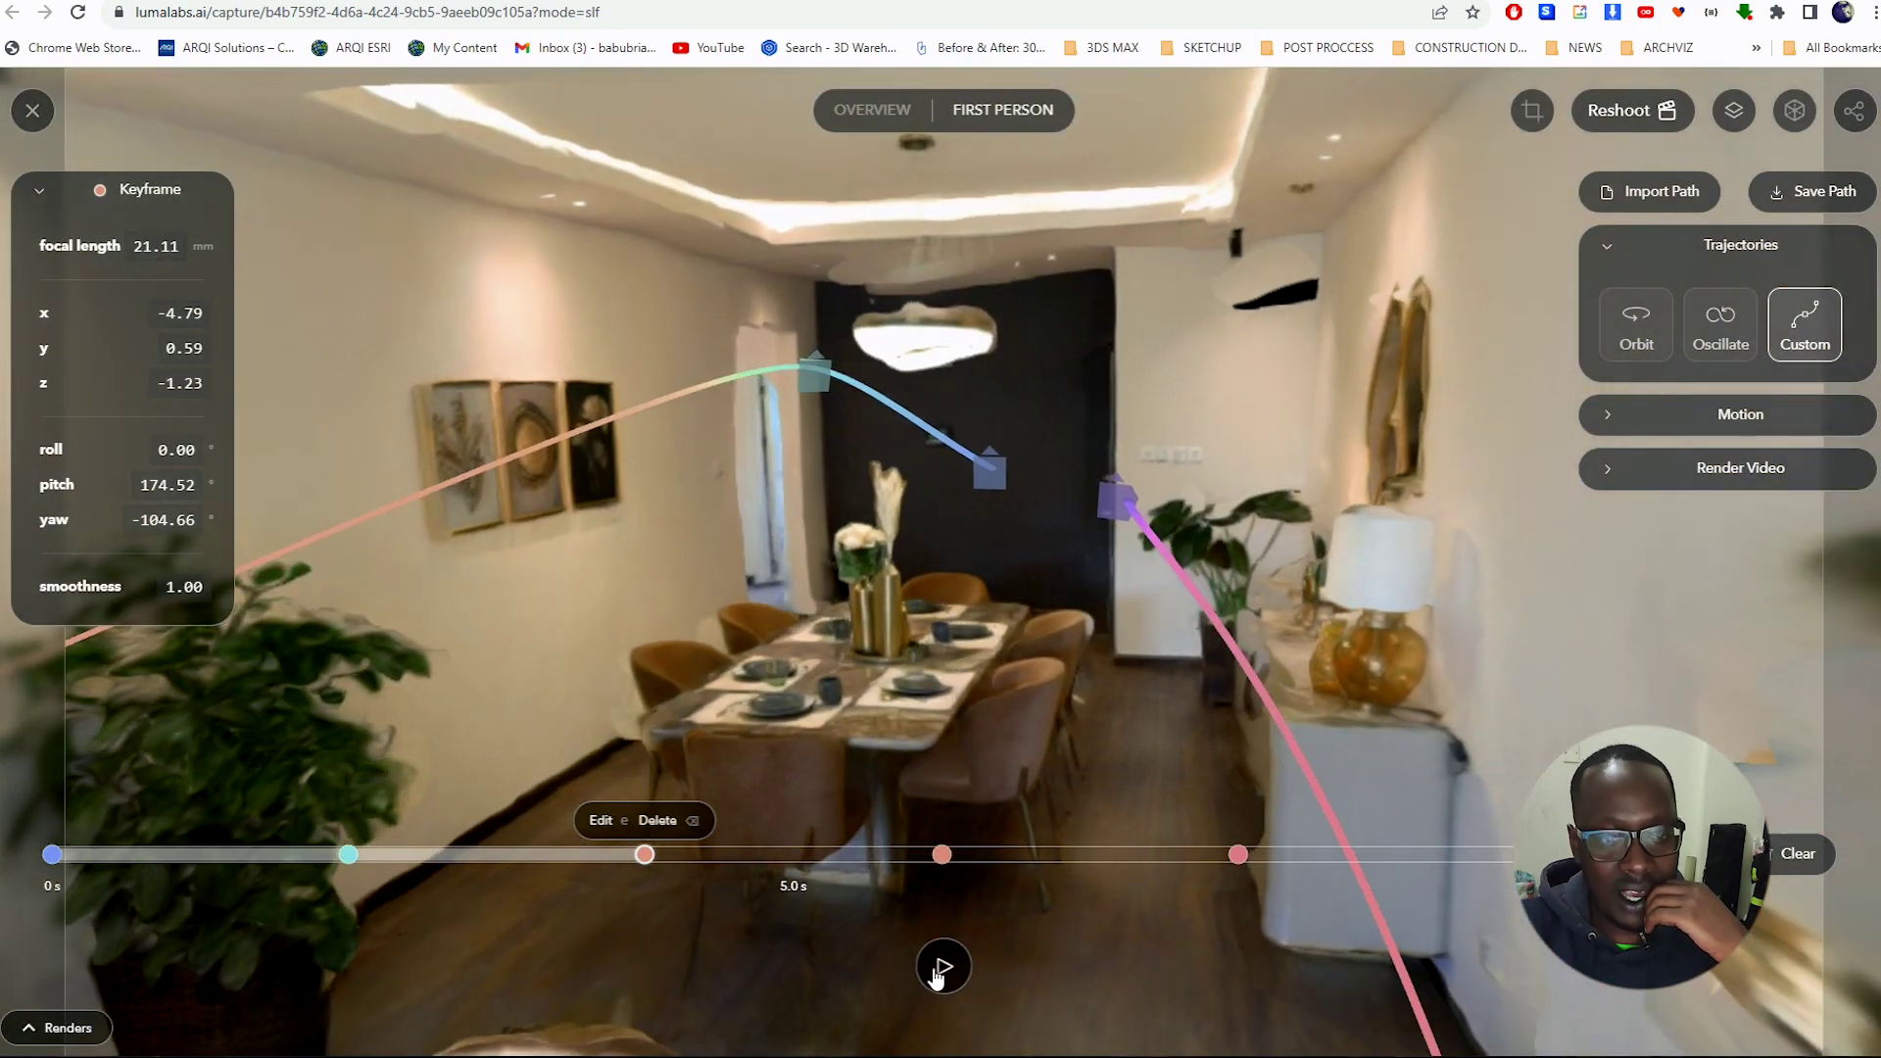
left_click(940, 968)
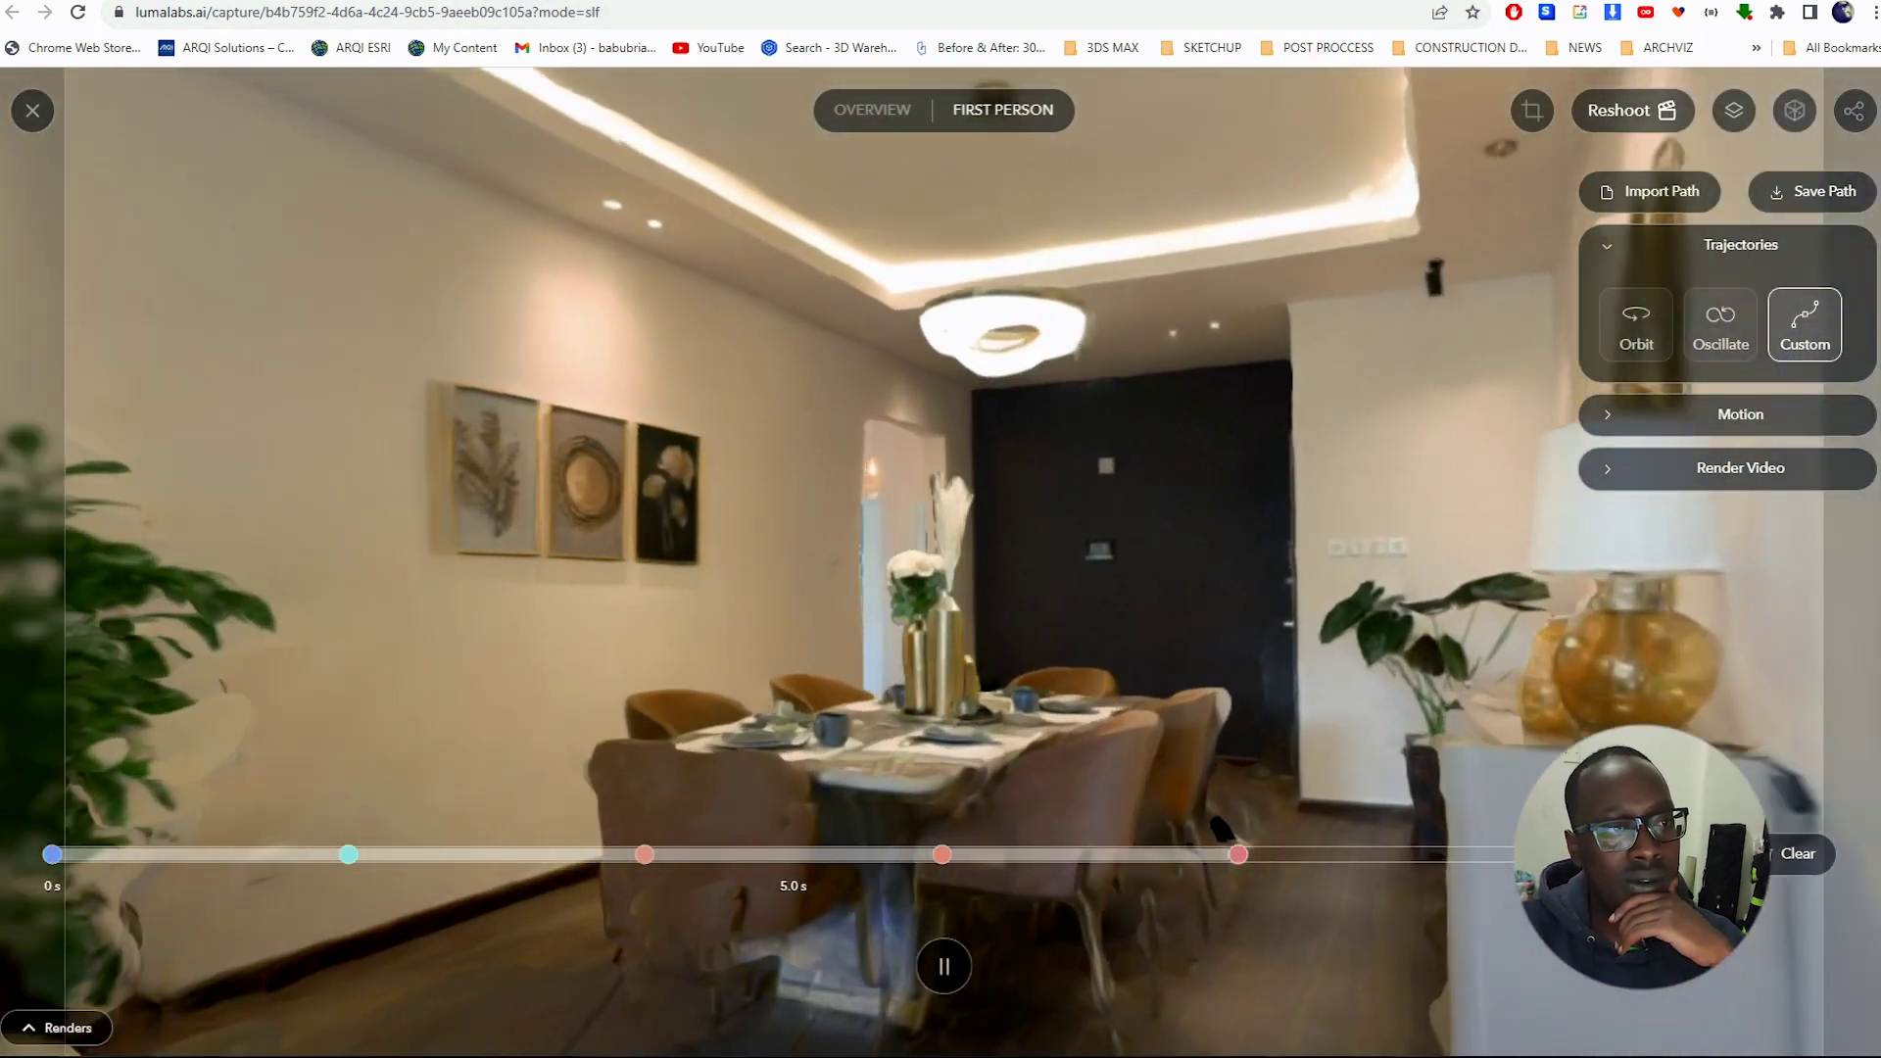
Step: Switch back to the captures dashboard tab to reach the GARISSA aerial capture
key("ctrl+shift+Tab")
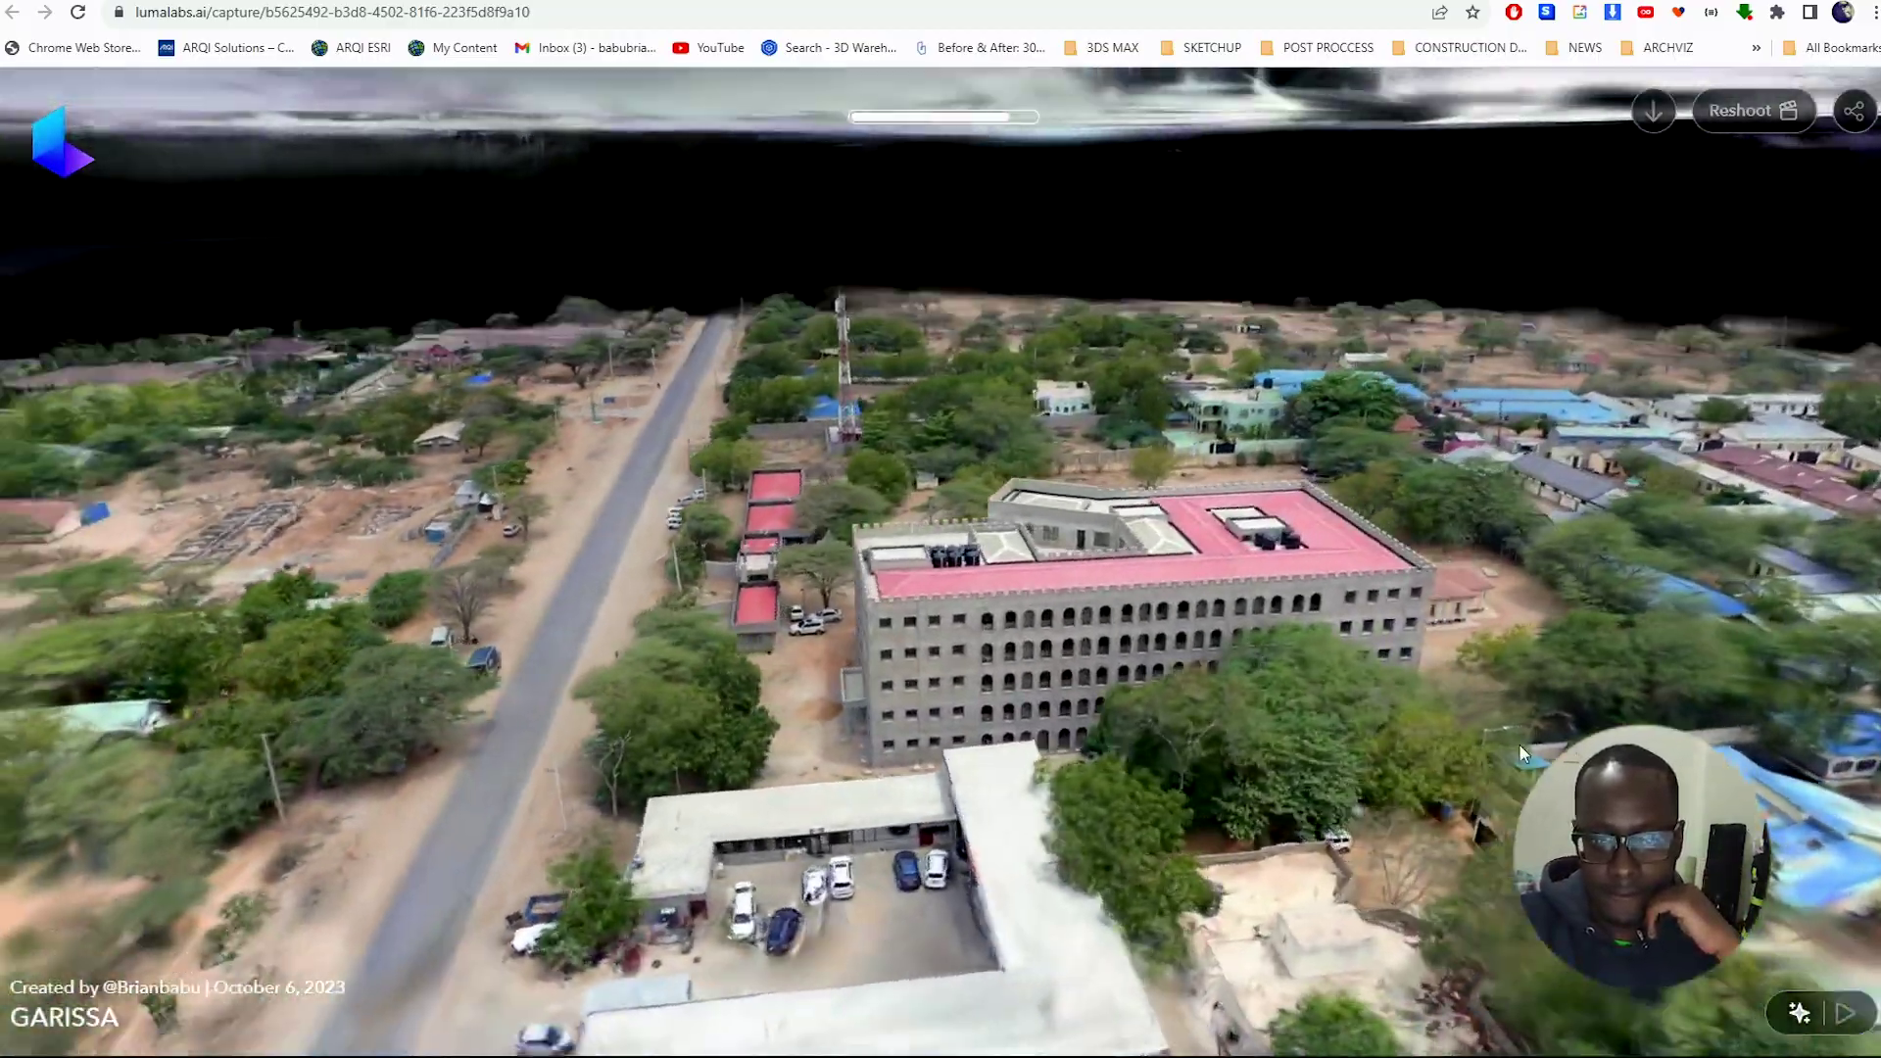
Step: Orbit down to a low view beside the pink-roofed single-storey buildings
left_click_drag(1518, 743, 1084, 648)
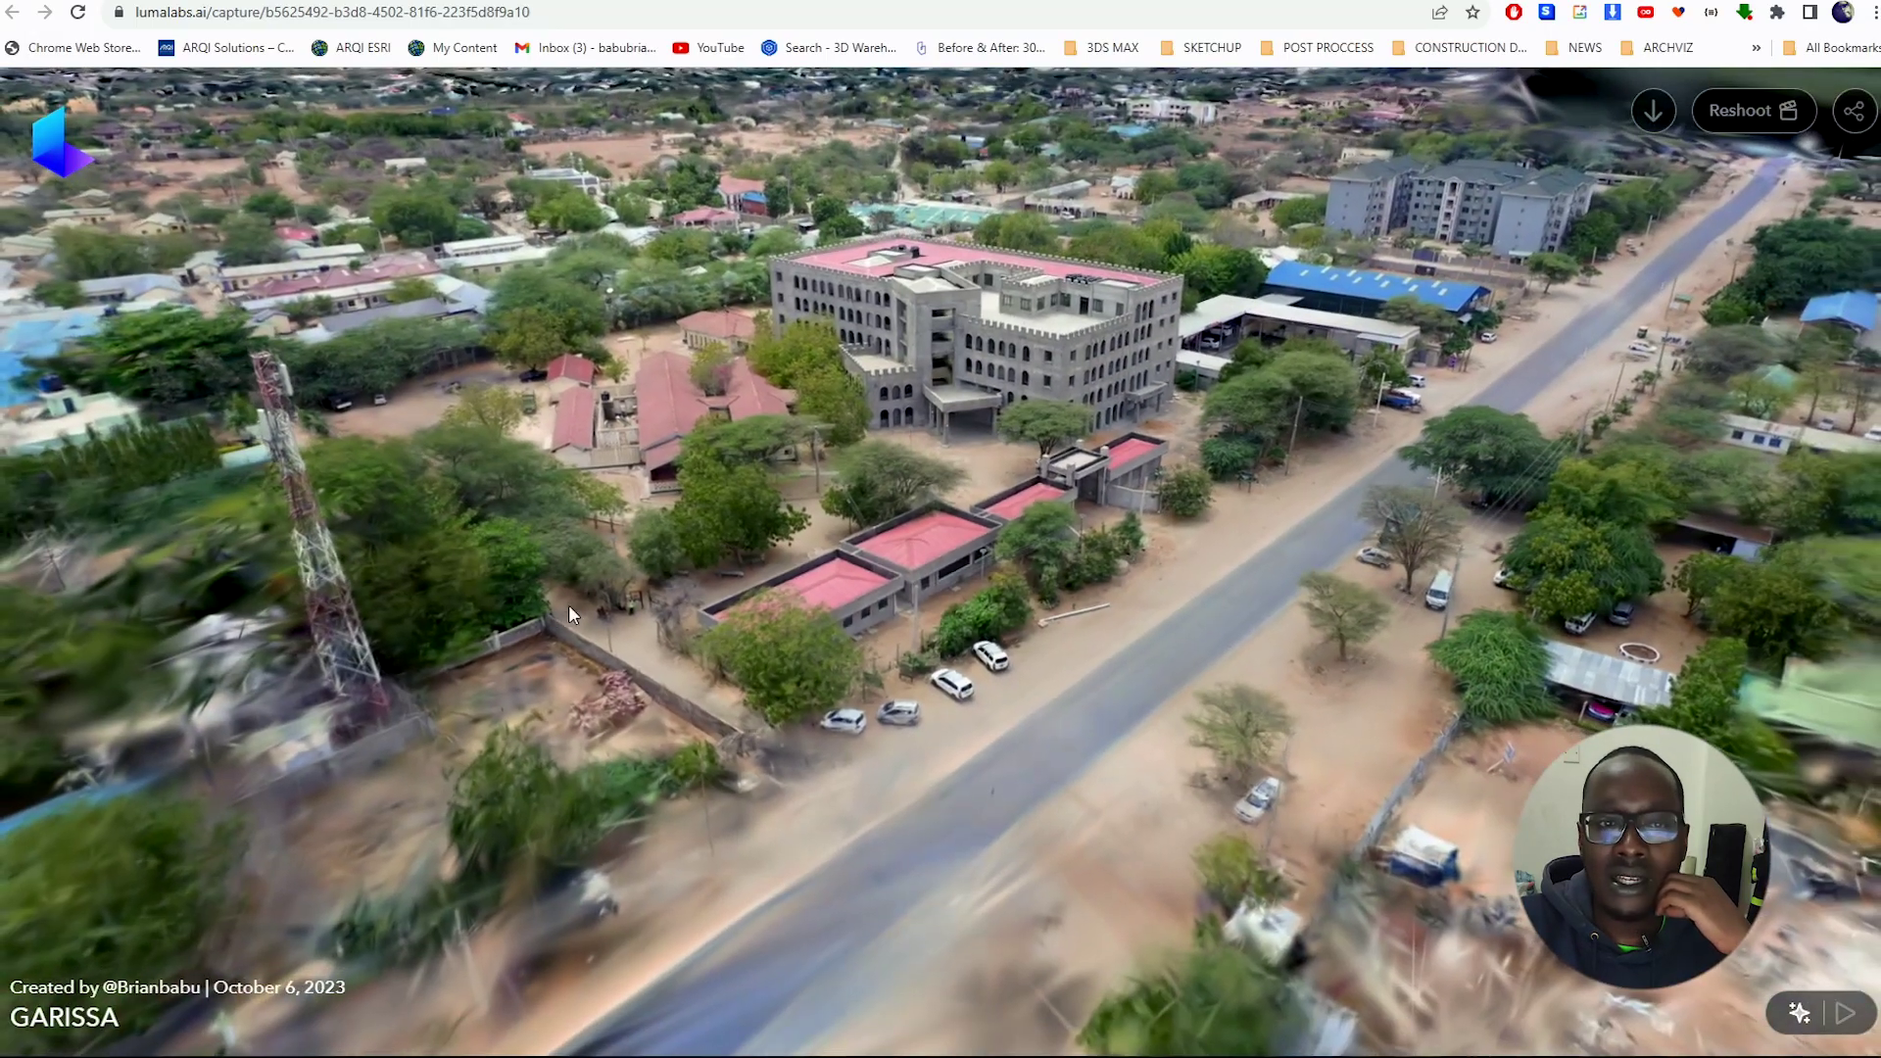
Step: Orbit and zoom around GARISSA past the cell tower, school and blue-roofed hall
left_click_drag(569, 613, 858, 520)
scroll(1008, 519, "up", 5)
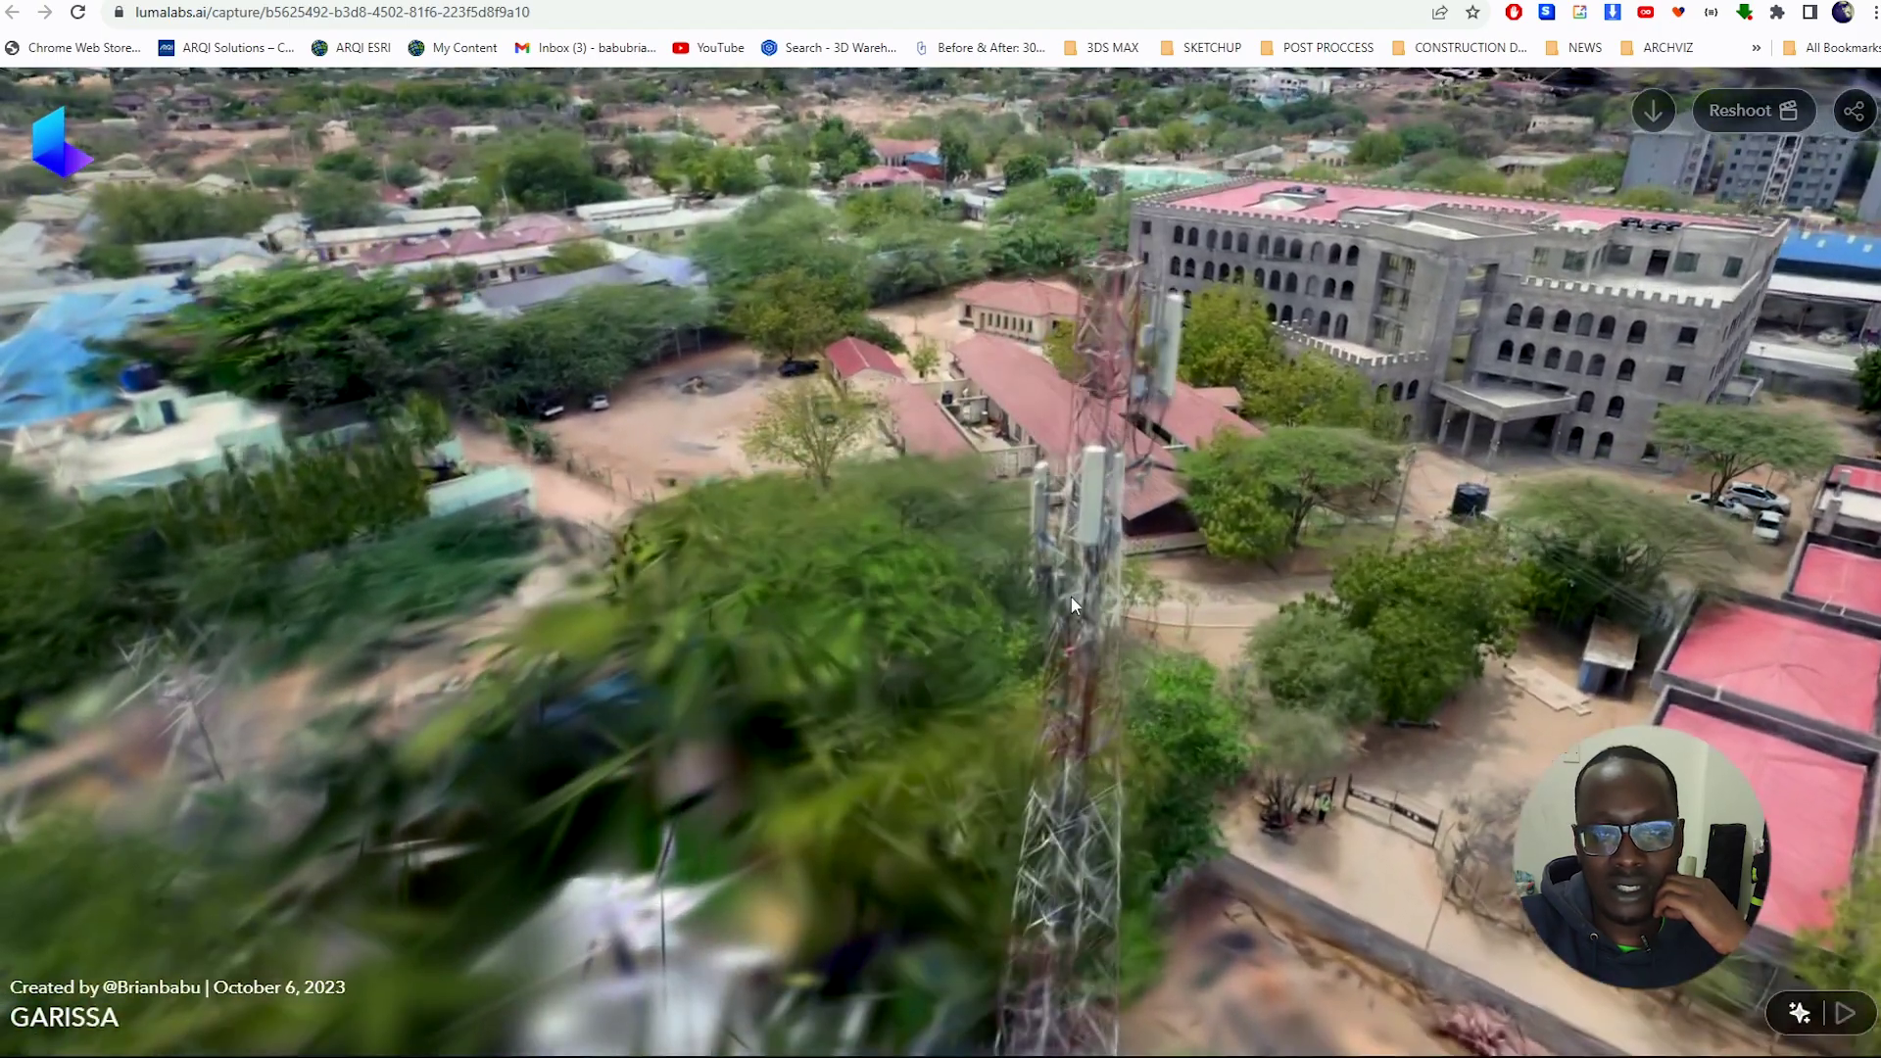
left_click_drag(1072, 603, 1274, 515)
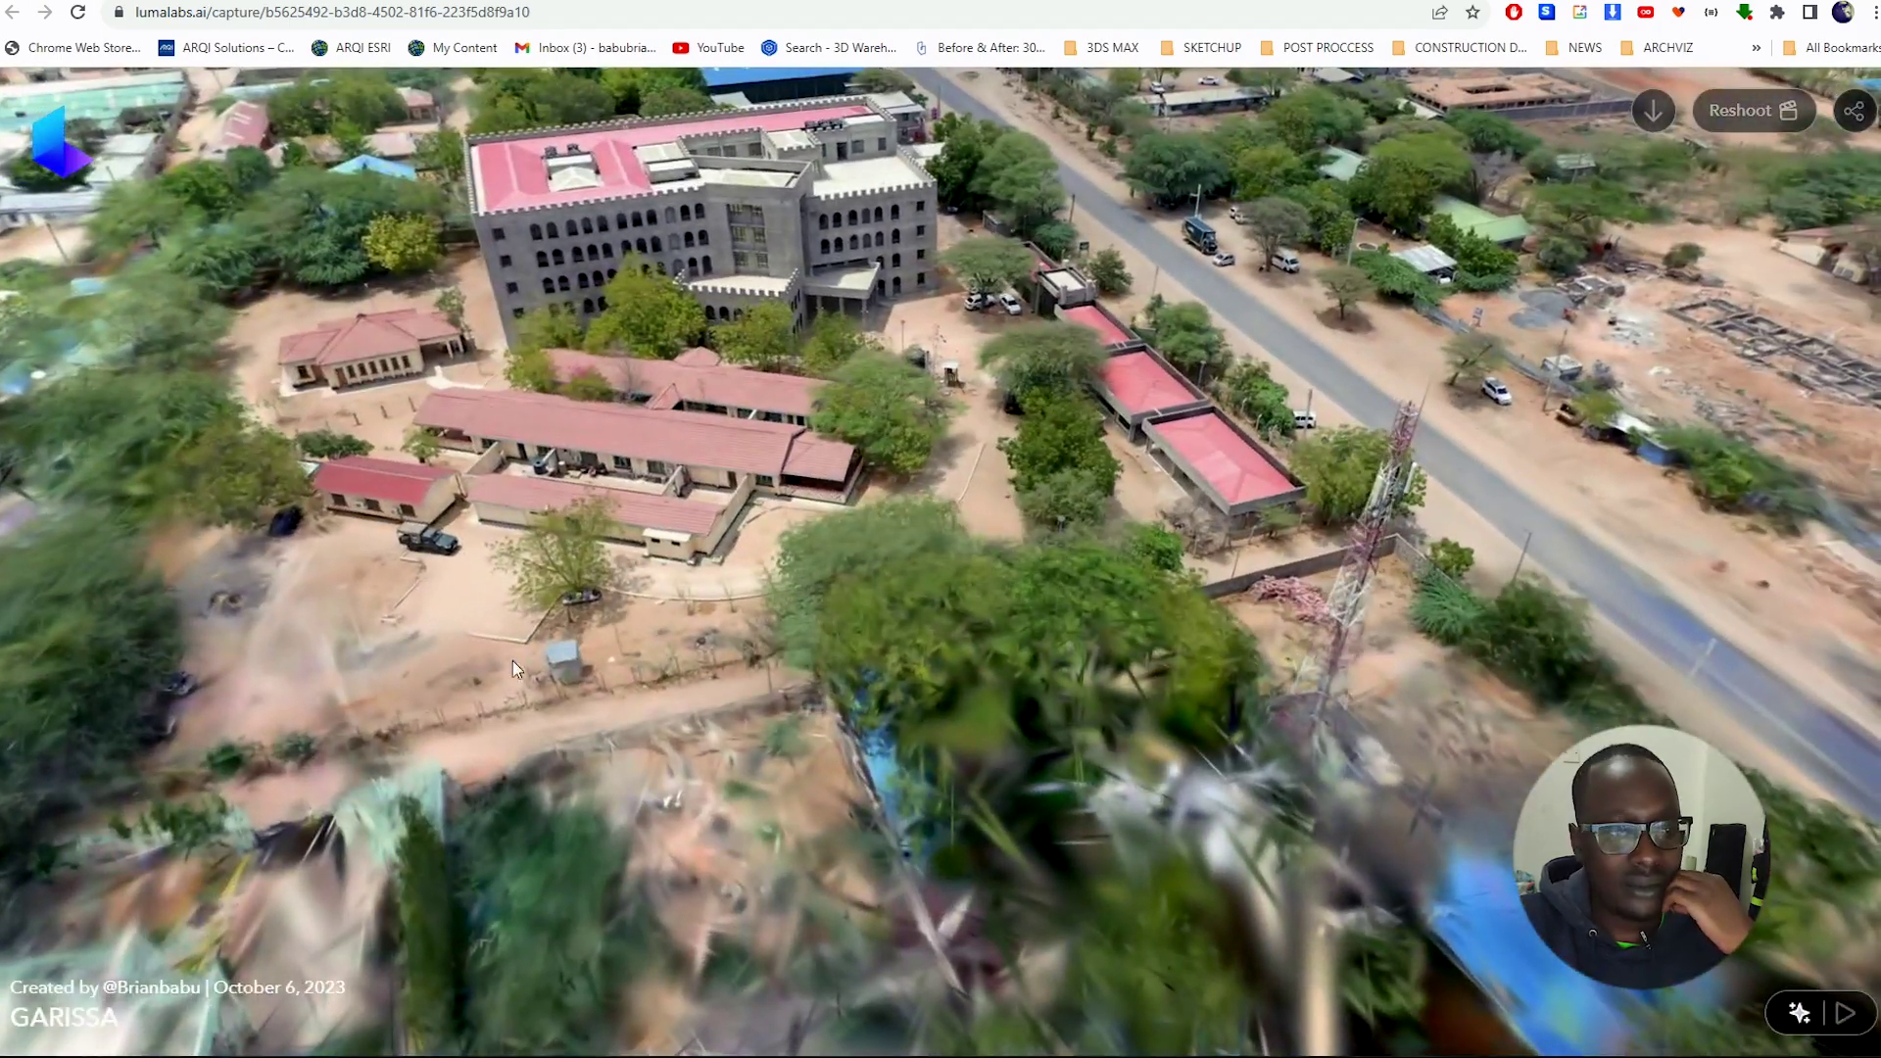
left_click_drag(513, 660, 1044, 672)
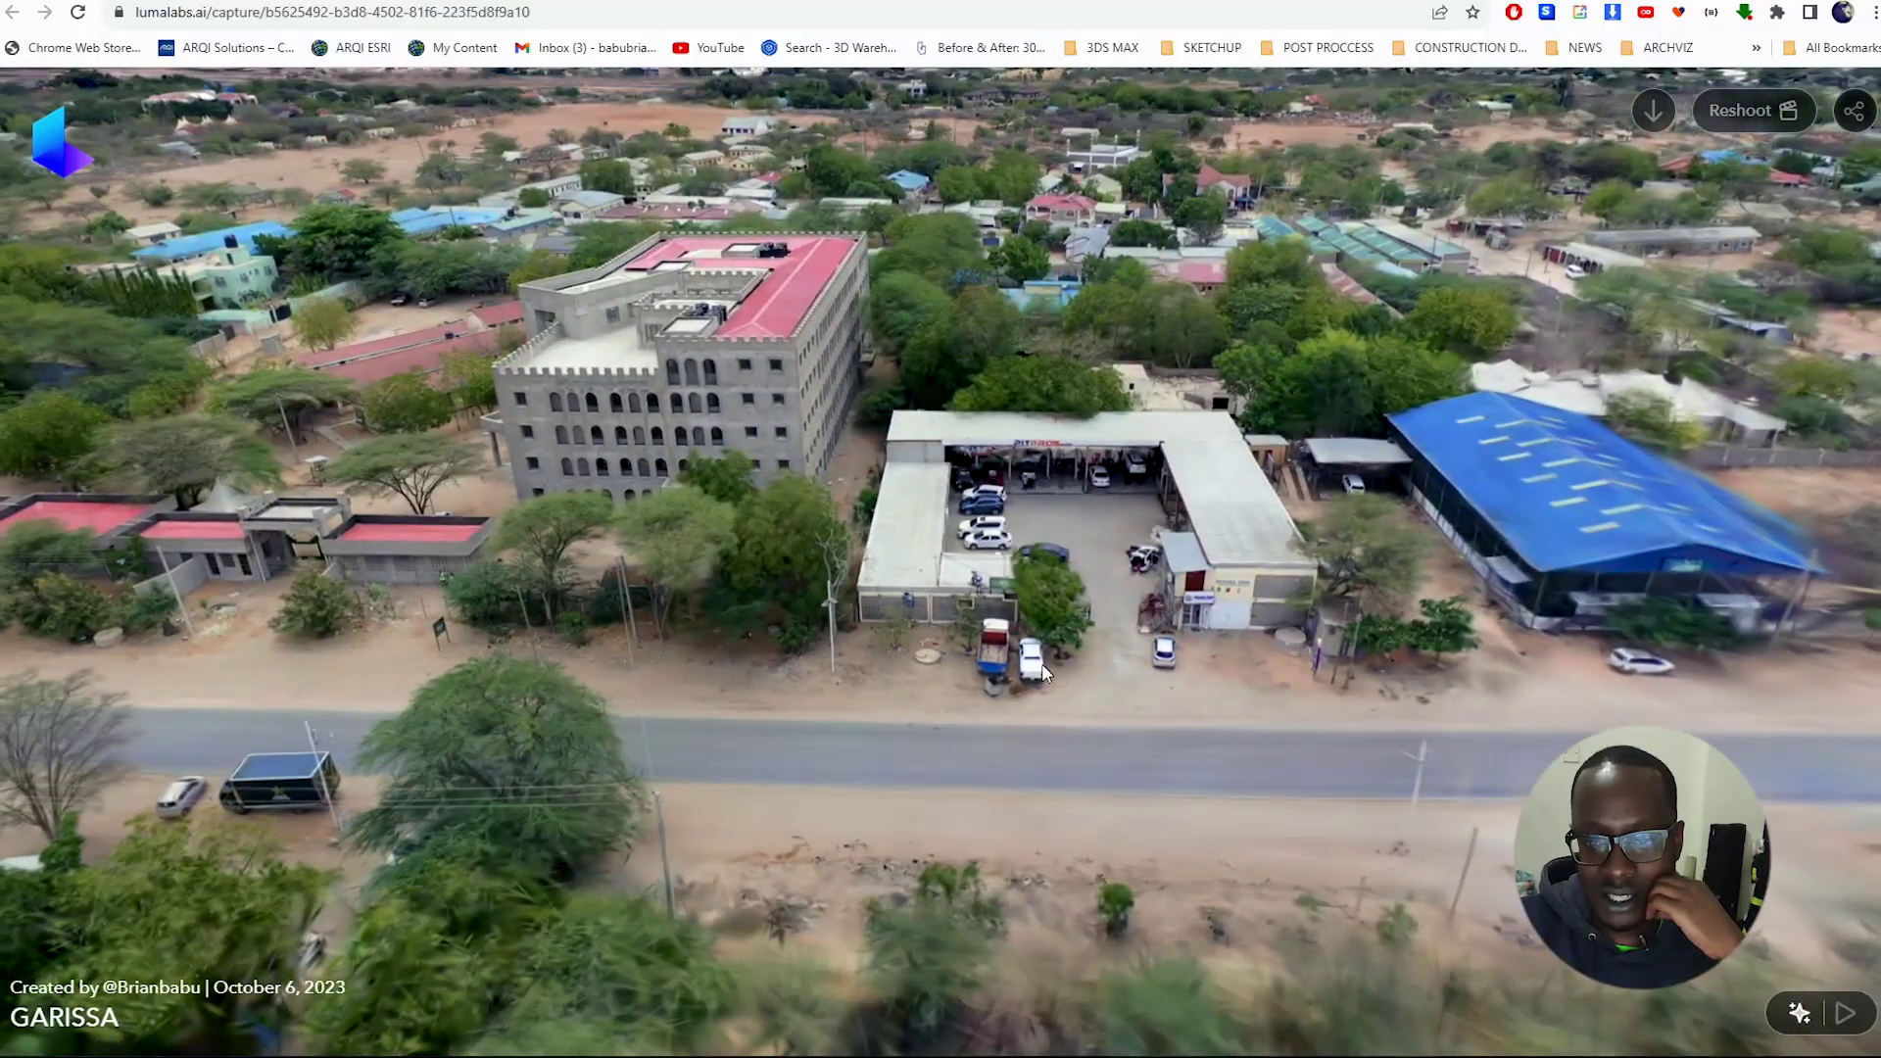
left_click_drag(1480, 808, 764, 627)
key("alt+Left")
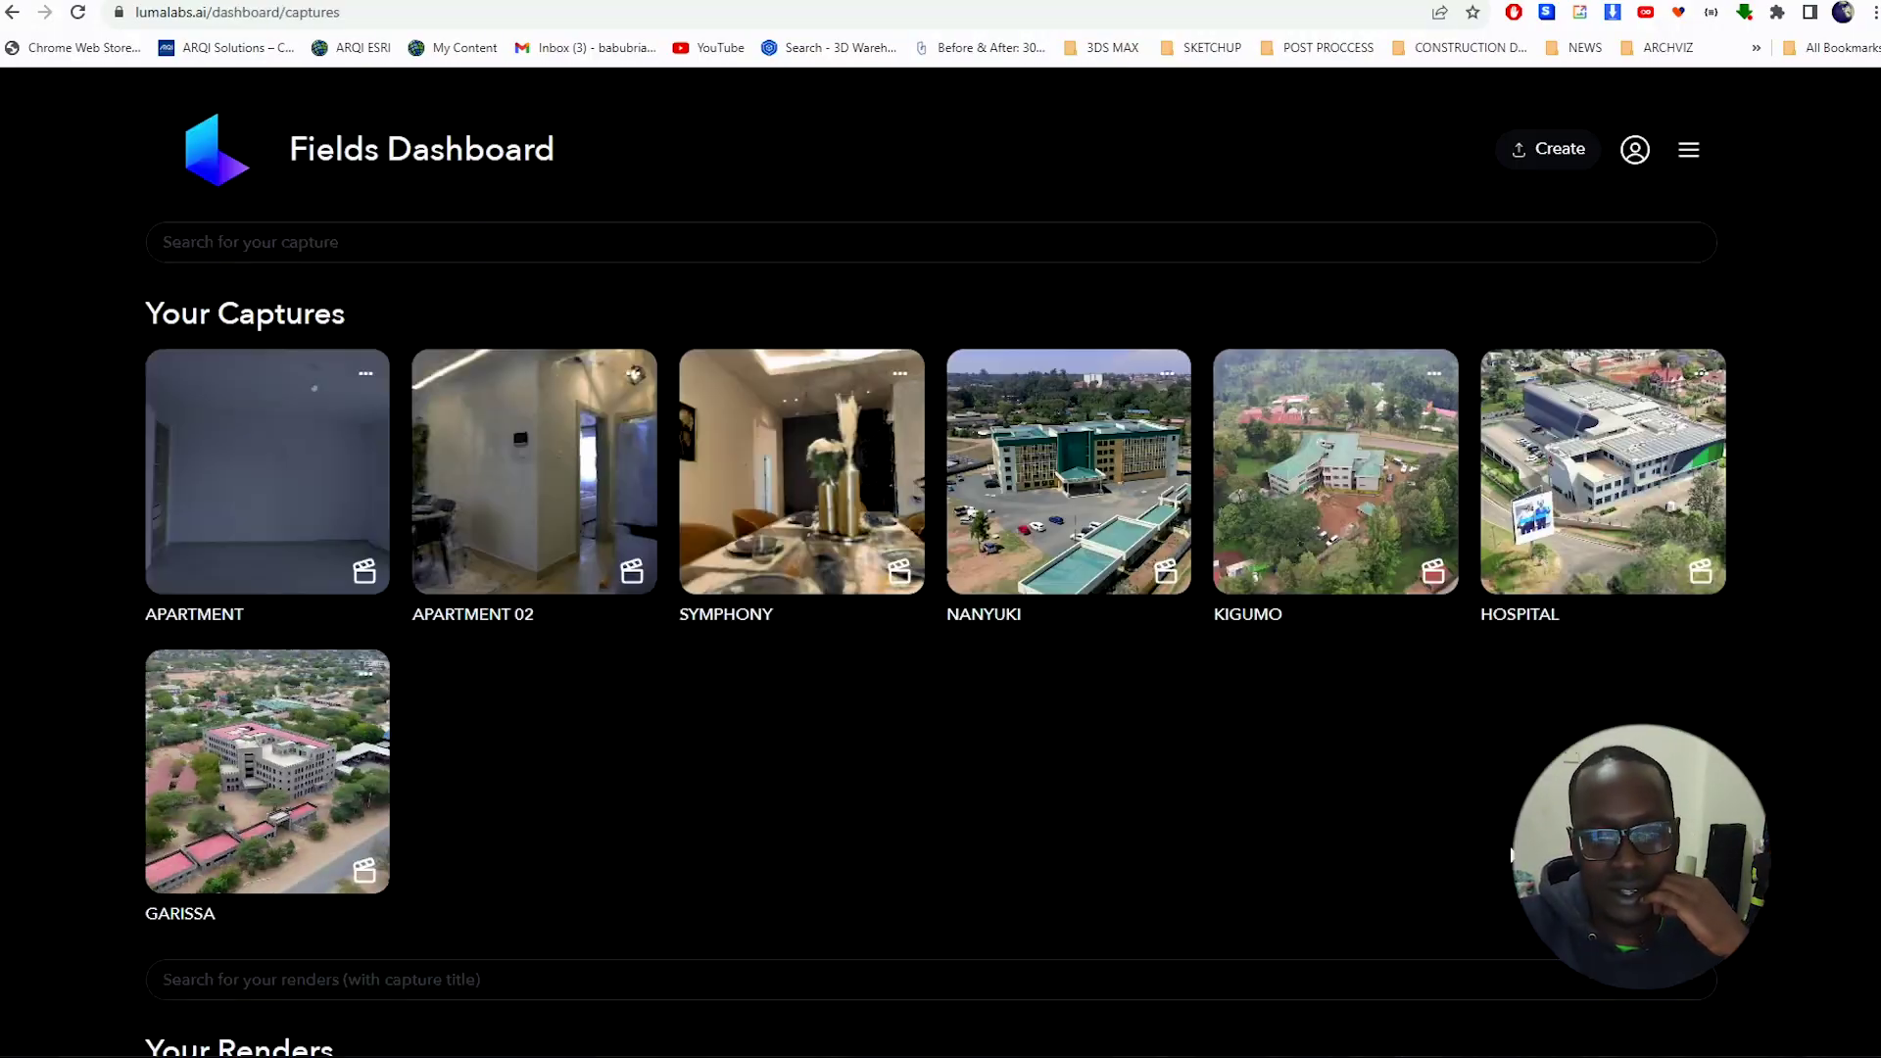